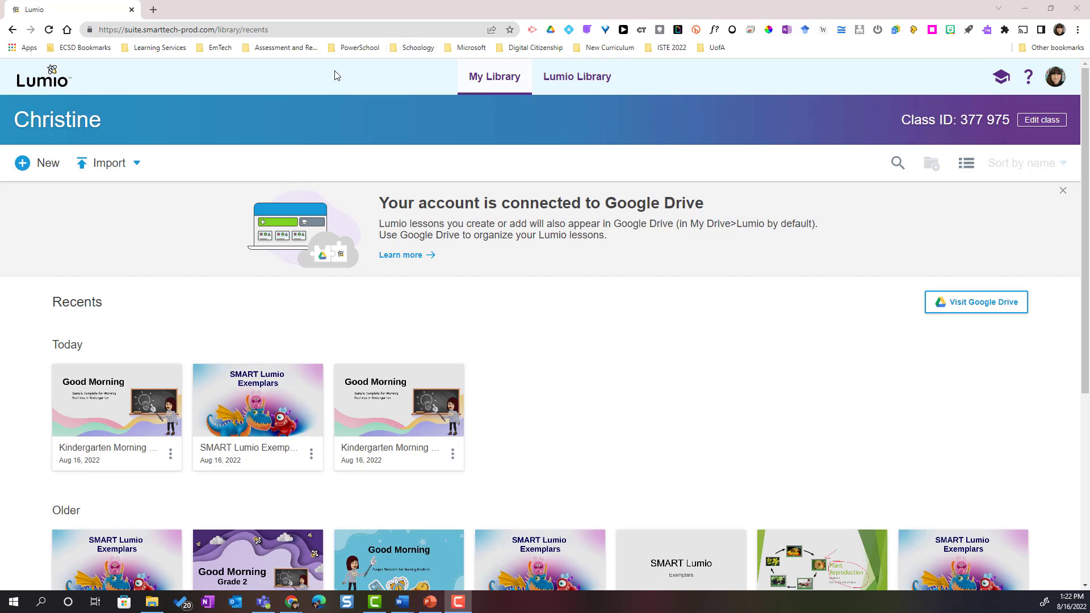
Create a new lesson using page 2, the blue-grey title page, of the Back to School Abstract Template
{"action": "left_click", "coordinate": [50, 164]}
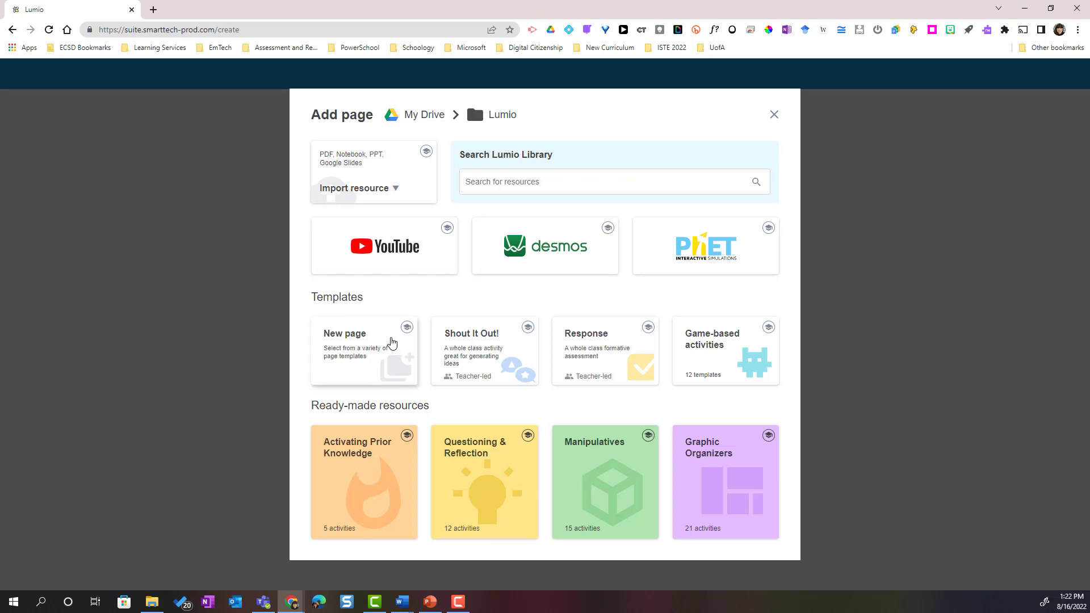
{"action": "left_click", "coordinate": [391, 342]}
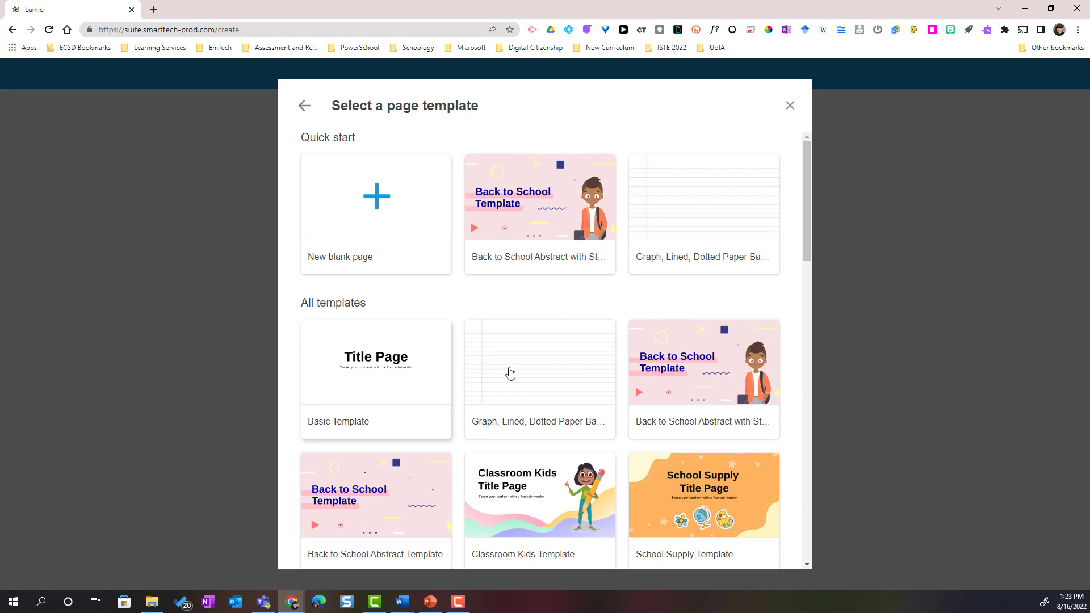
{"action": "scroll", "coordinate": [561, 379], "scroll_direction": "down", "scroll_amount": 1}
{"action": "scroll", "coordinate": [562, 380], "scroll_direction": "down", "scroll_amount": 2}
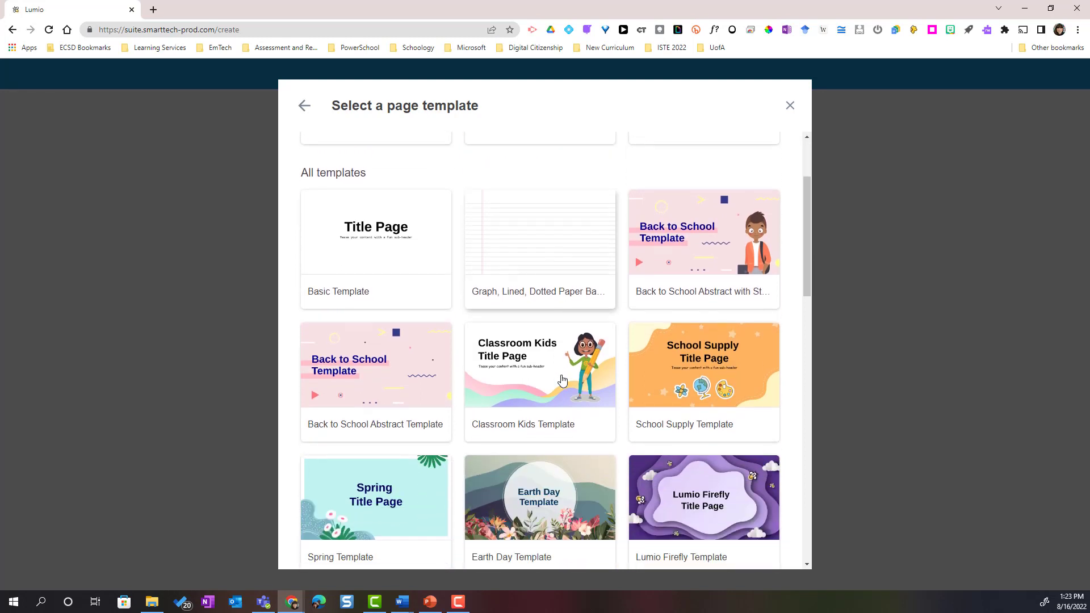
{"action": "left_click", "coordinate": [382, 355]}
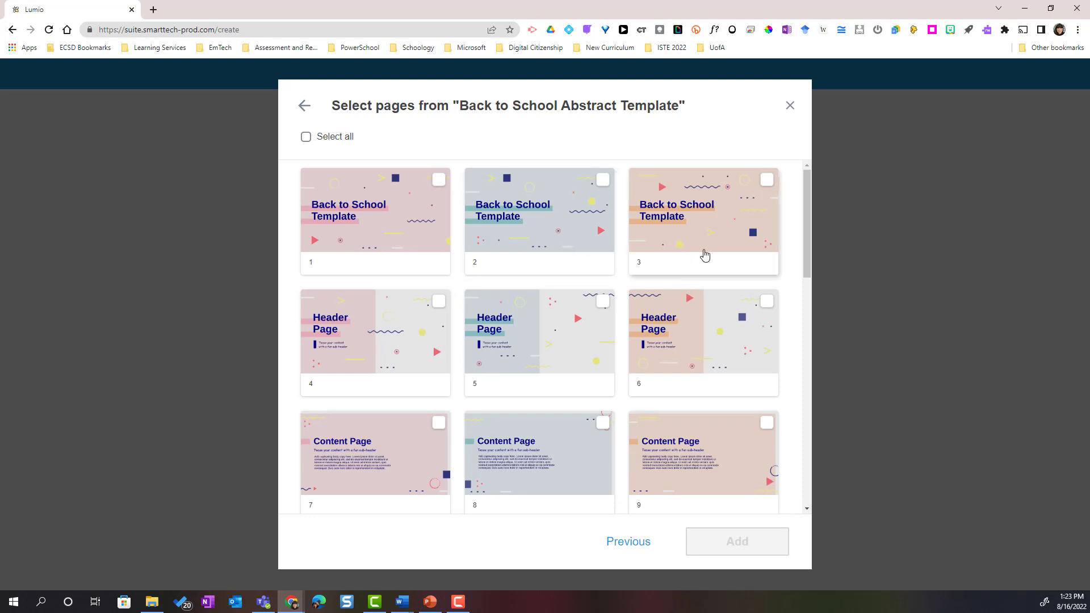
{"action": "left_click_drag", "start_coordinate": [806, 227], "coordinate": [806, 187]}
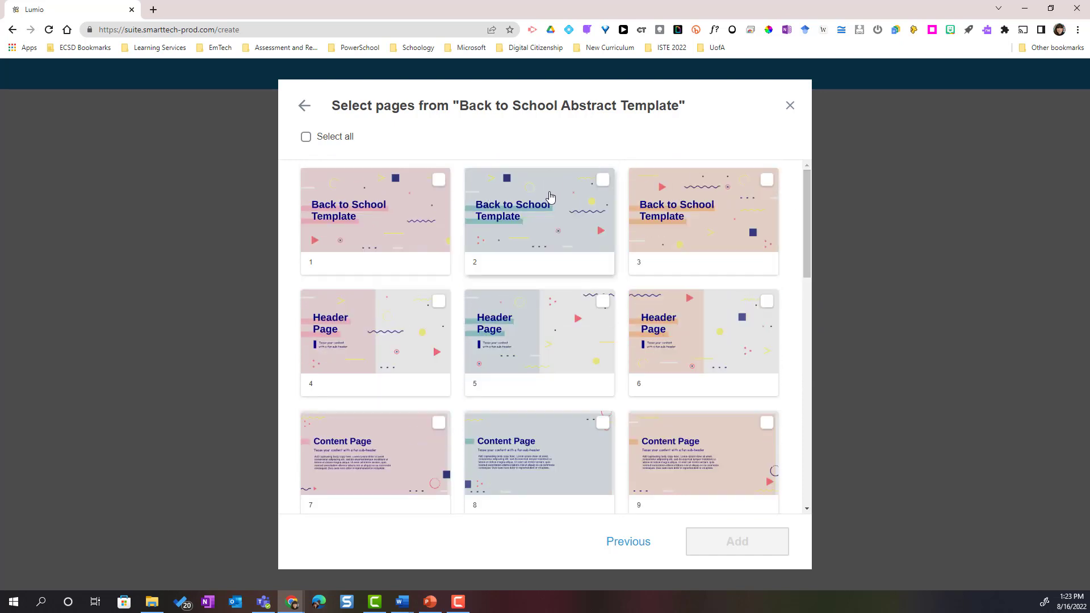
{"action": "left_click", "coordinate": [598, 181]}
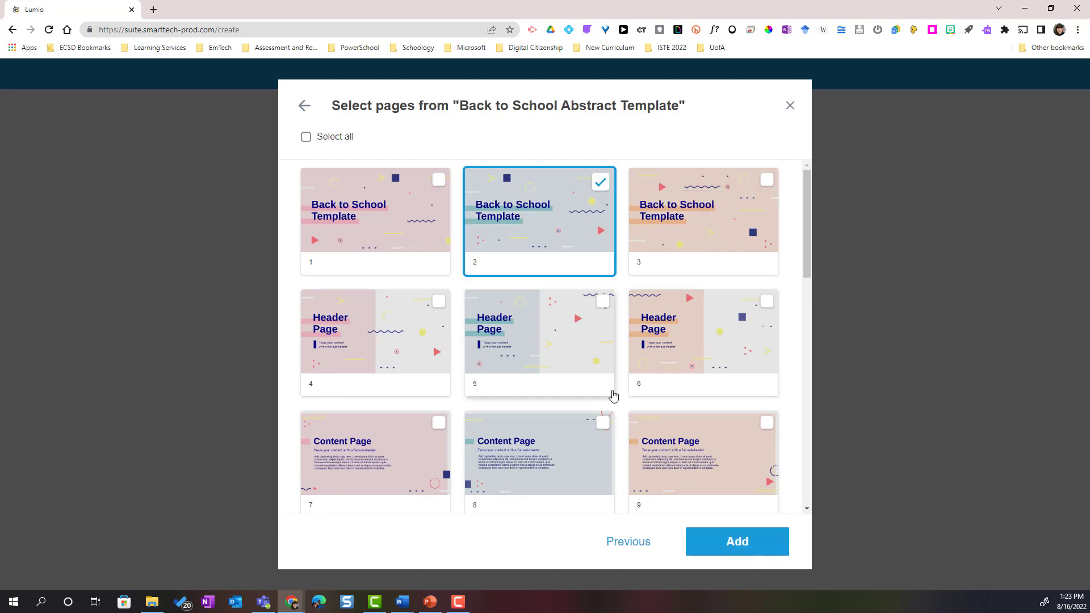
{"action": "left_click", "coordinate": [720, 546]}
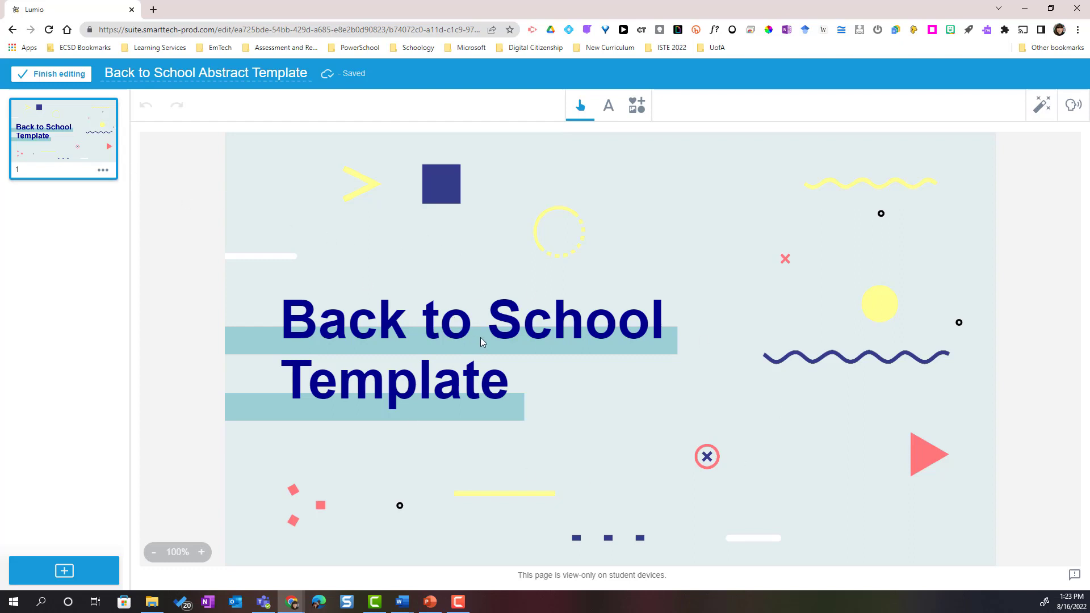
Replace the title text on the page with "Morning Routine"
{"action": "left_click", "coordinate": [508, 321]}
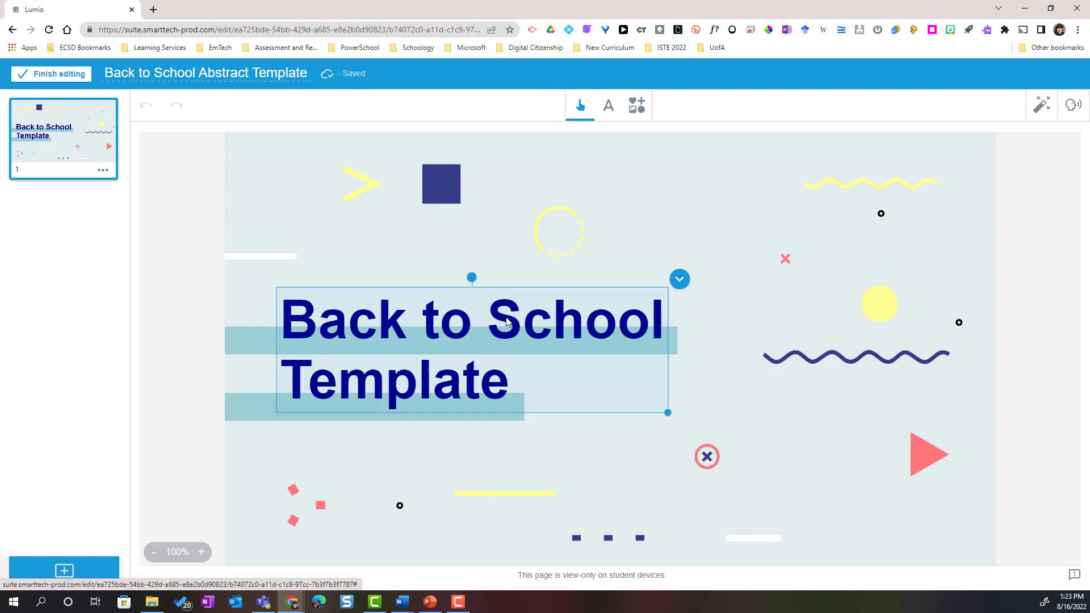
{"action": "left_click", "coordinate": [509, 323]}
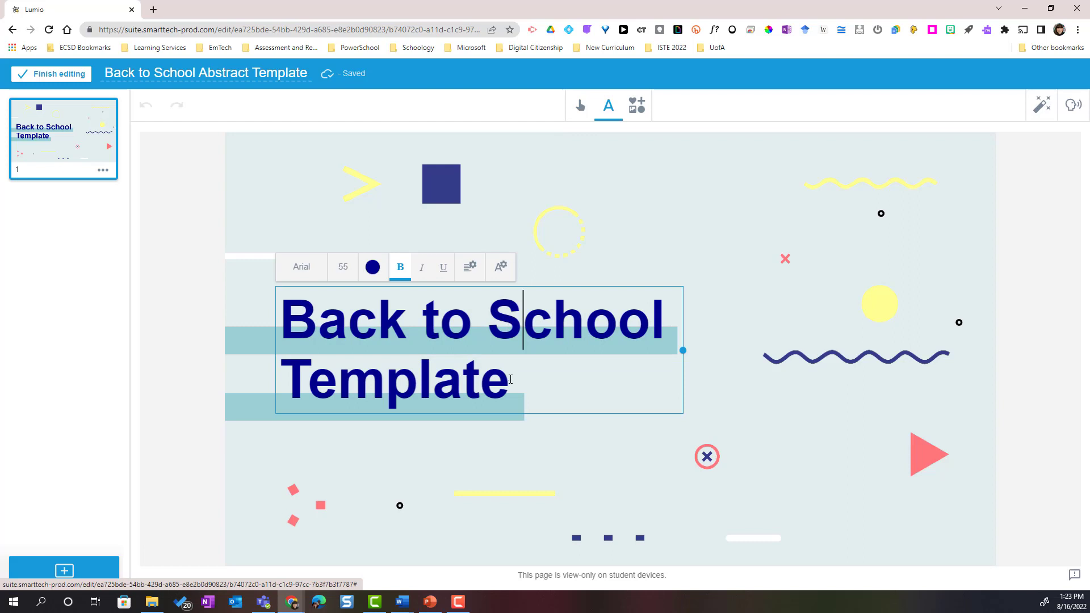
{"action": "left_click_drag", "start_coordinate": [510, 379], "coordinate": [293, 324]}
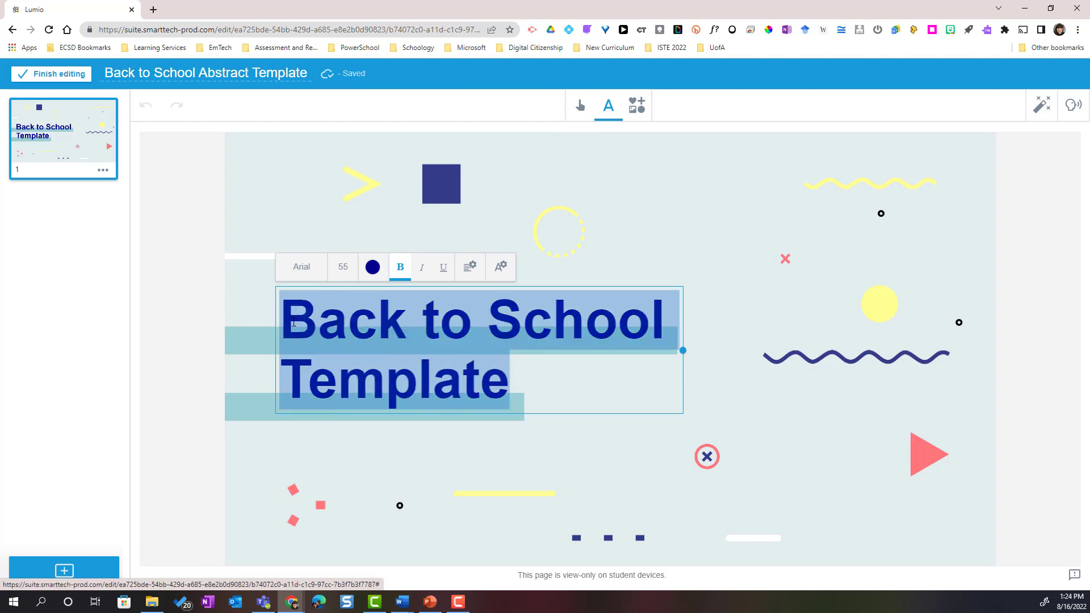
{"action": "type", "text": "Morni"}
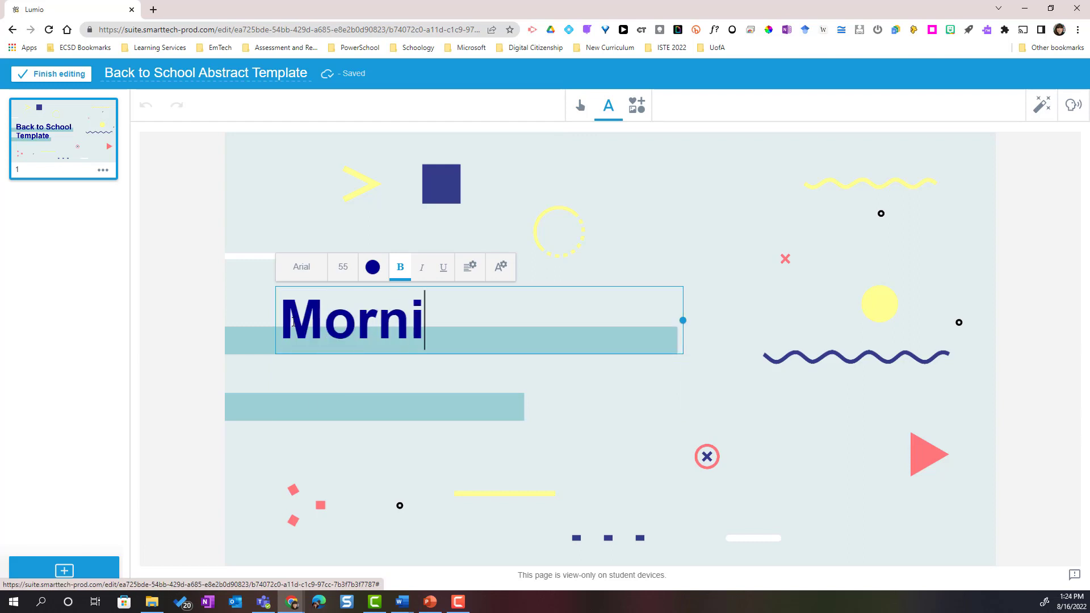
{"action": "type", "text": "ng Routine"}
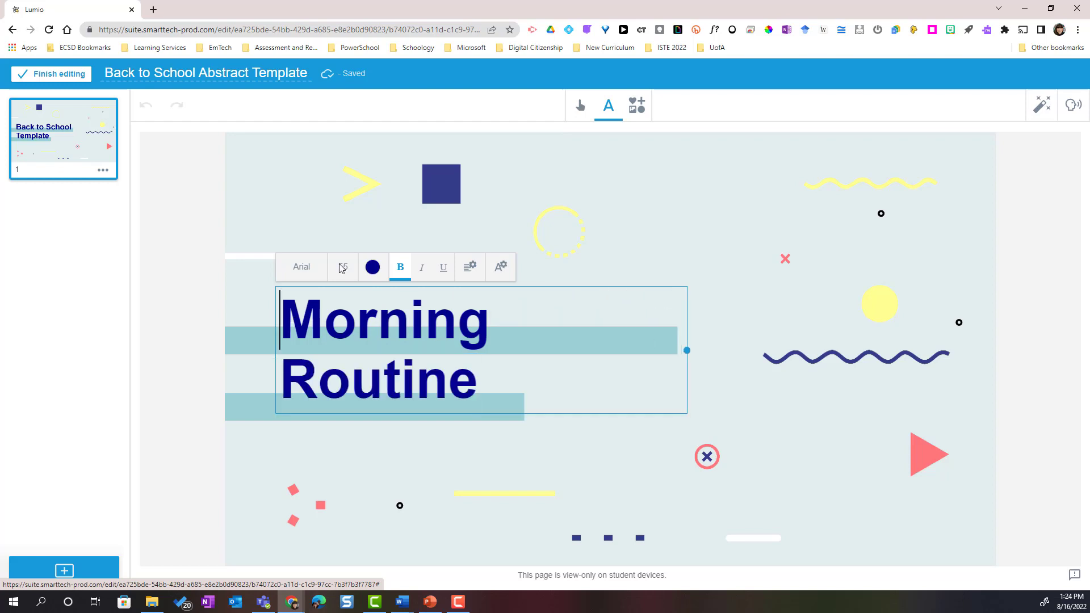
Format the "Morning Routine" title in lighter blue with the Comic Sans MS font
{"action": "key", "text": "ctrl+a"}
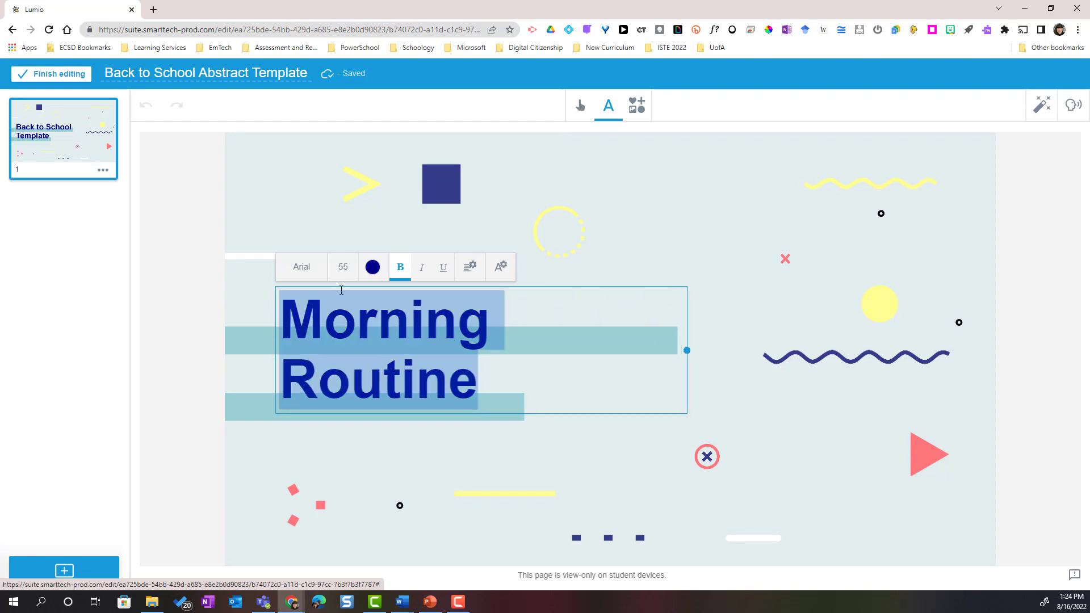
{"action": "left_click", "coordinate": [372, 267]}
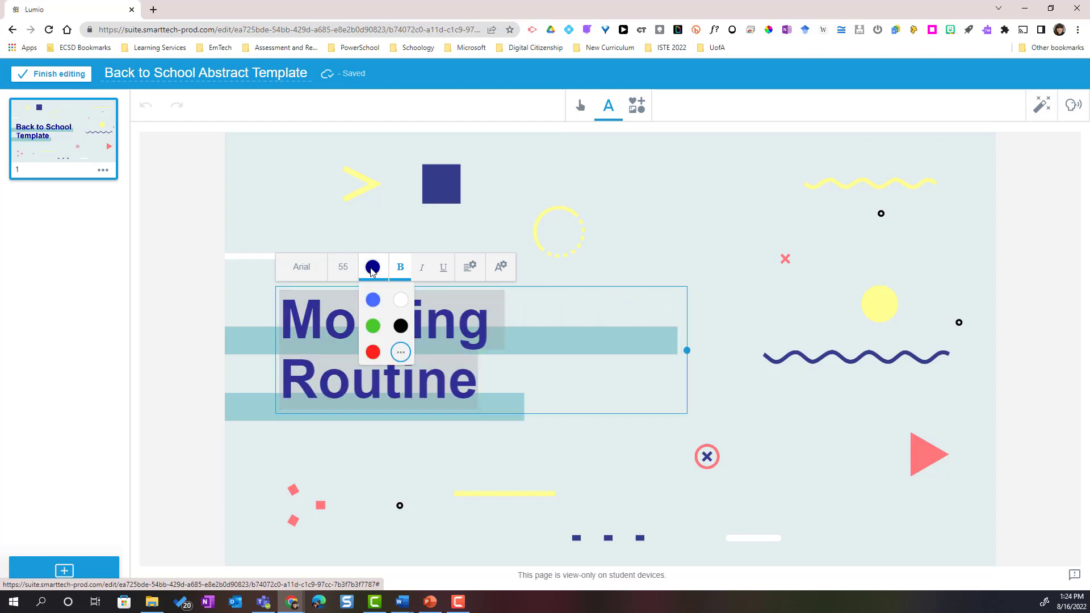
{"action": "left_click", "coordinate": [373, 299]}
{"action": "left_click", "coordinate": [310, 268]}
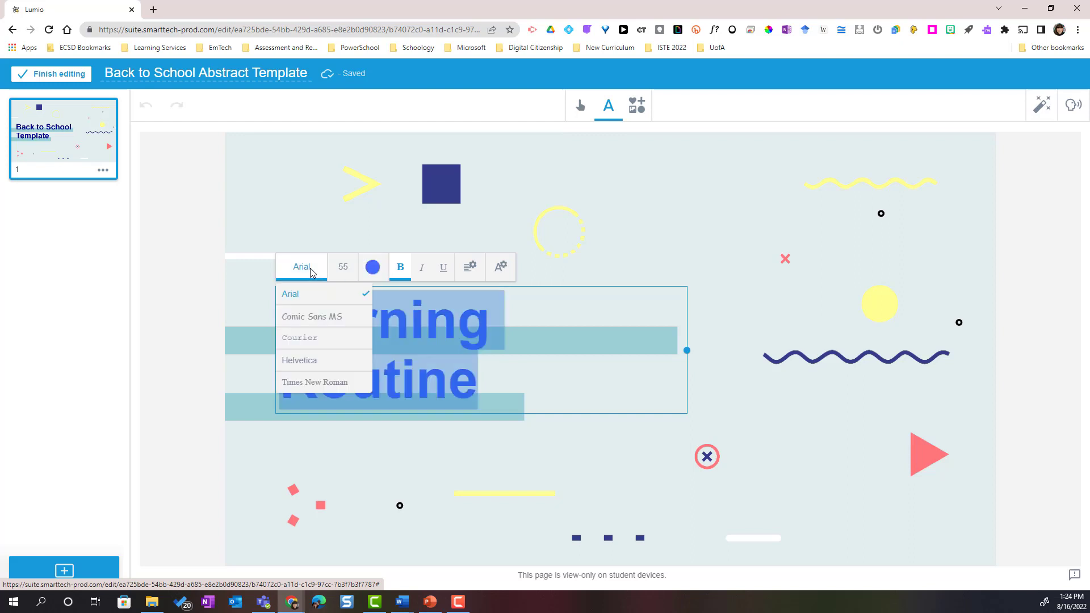
{"action": "left_click", "coordinate": [319, 315]}
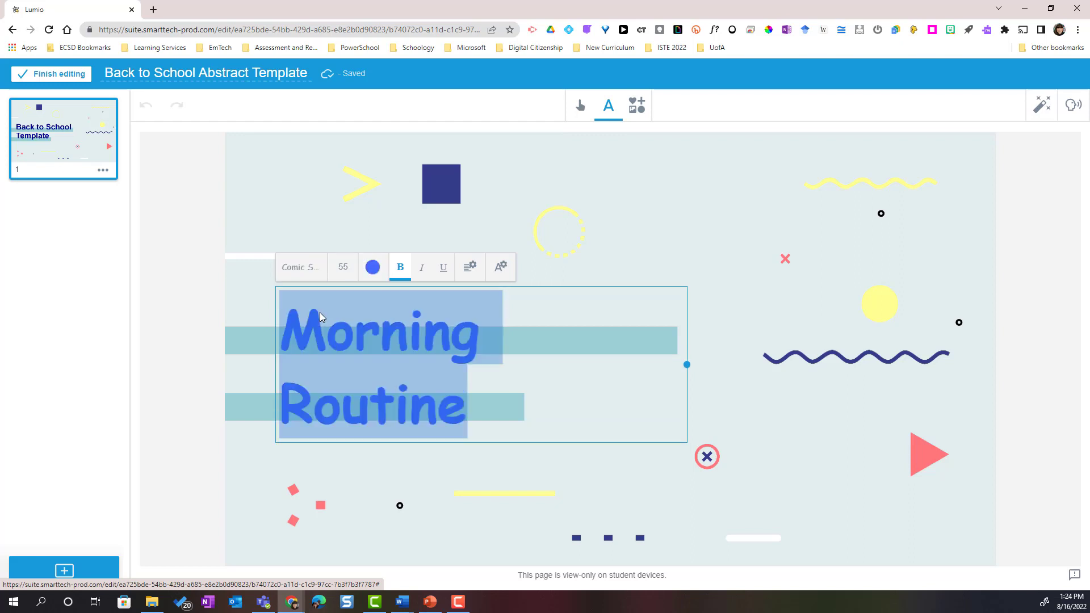
{"action": "left_click", "coordinate": [806, 278]}
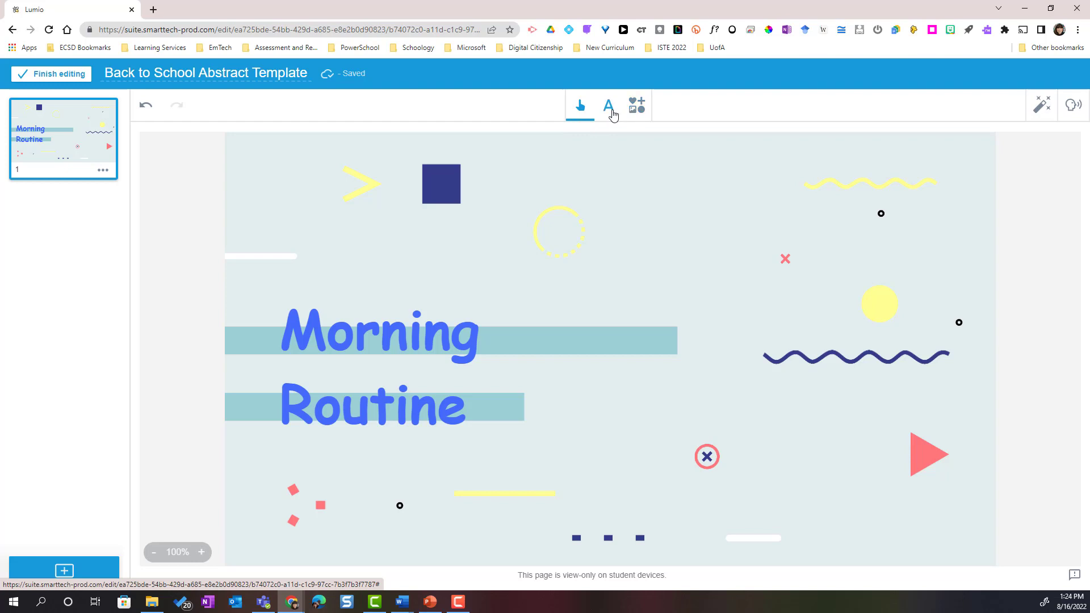
Place an empty text box above the title, near the dotted yellow circle
{"action": "left_click", "coordinate": [612, 114]}
{"action": "left_click", "coordinate": [597, 191]}
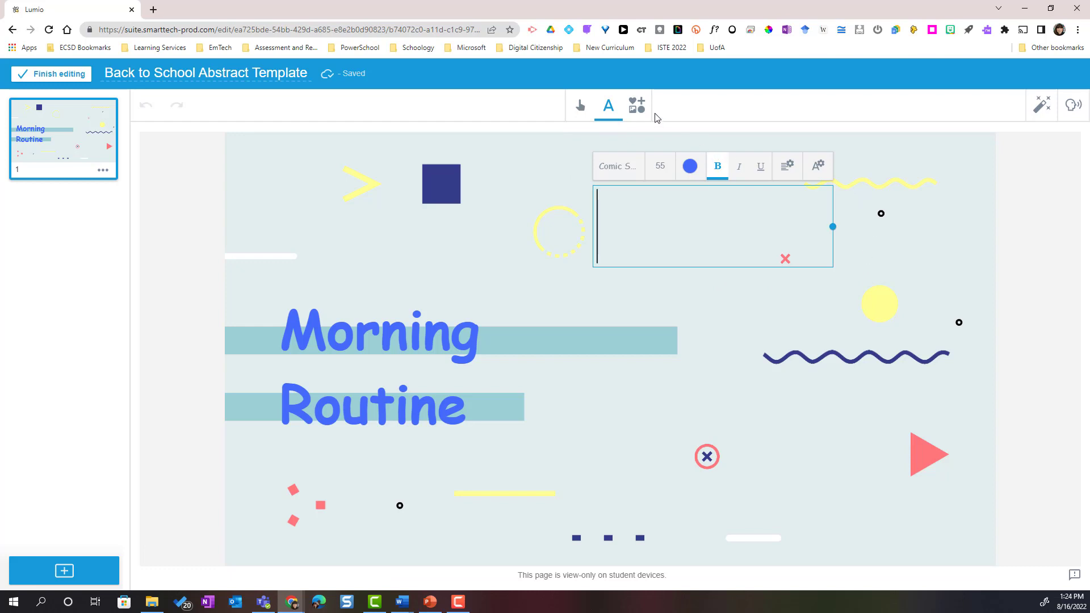
Upload the image me2 from the Downloads folder onto the title page
{"action": "left_click", "coordinate": [636, 112]}
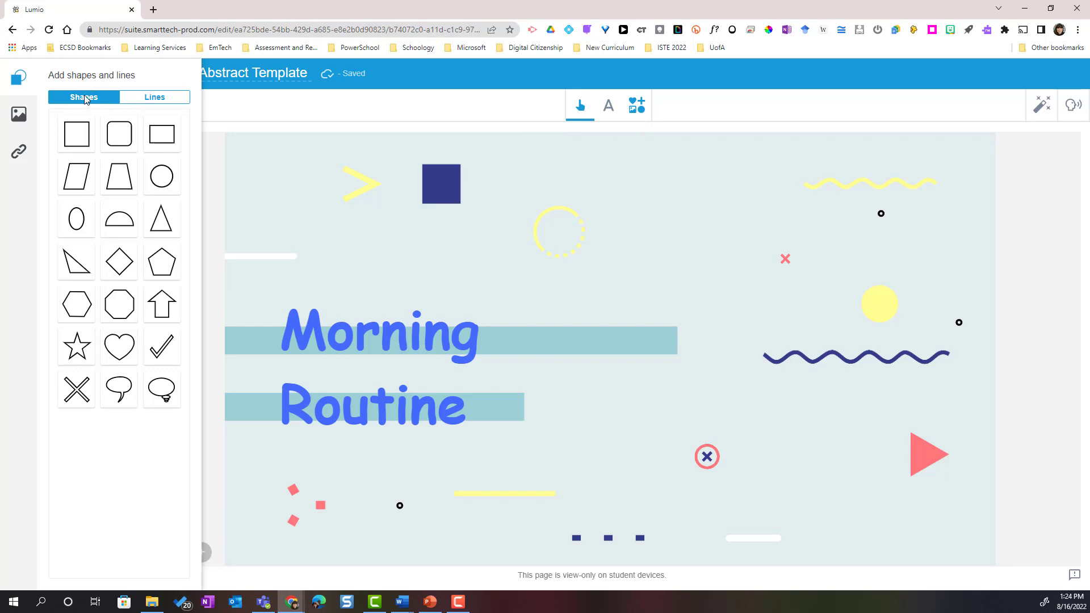
{"action": "left_click", "coordinate": [158, 99]}
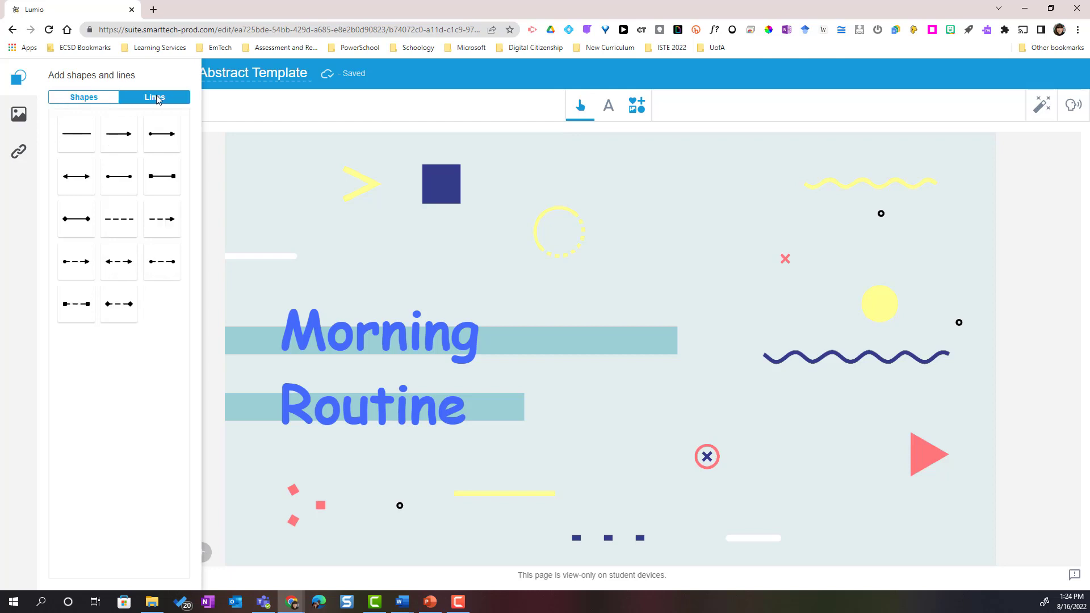
{"action": "left_click", "coordinate": [81, 99]}
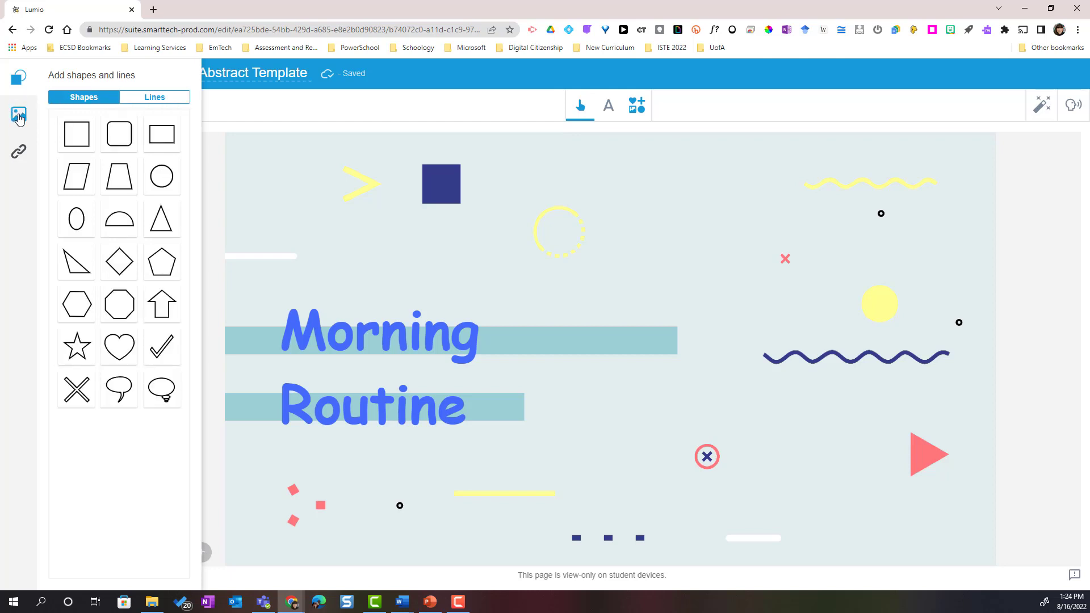
{"action": "left_click", "coordinate": [19, 119]}
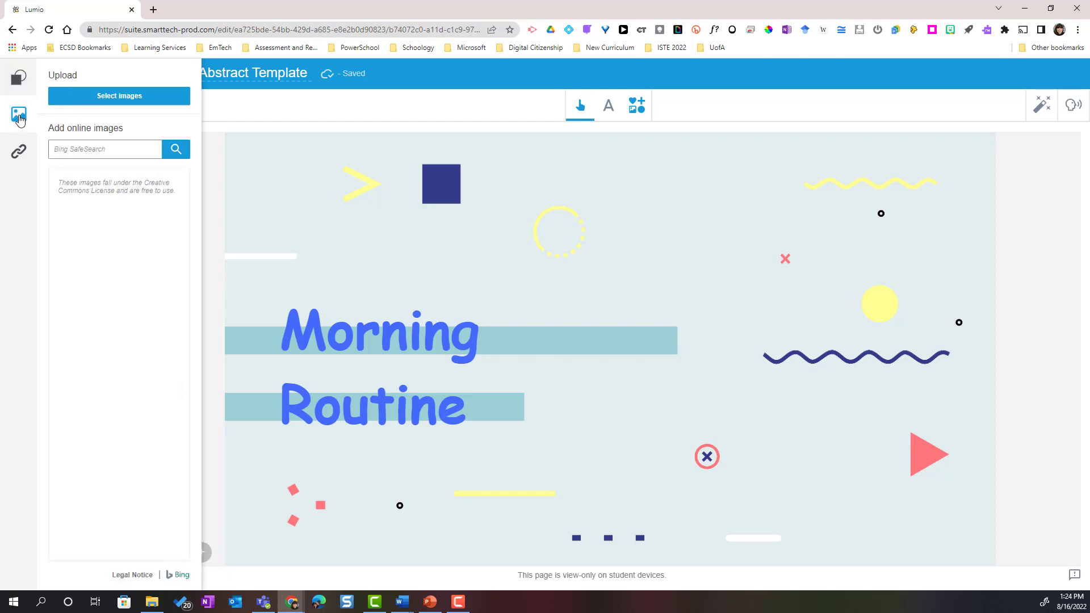
{"action": "left_click", "coordinate": [122, 100]}
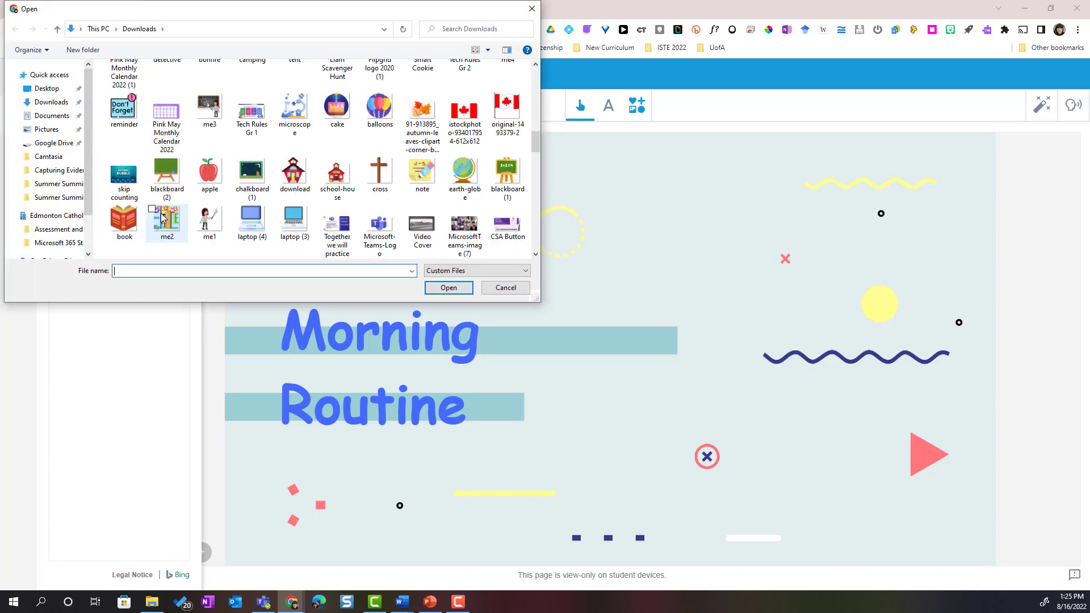
{"action": "left_click", "coordinate": [163, 218]}
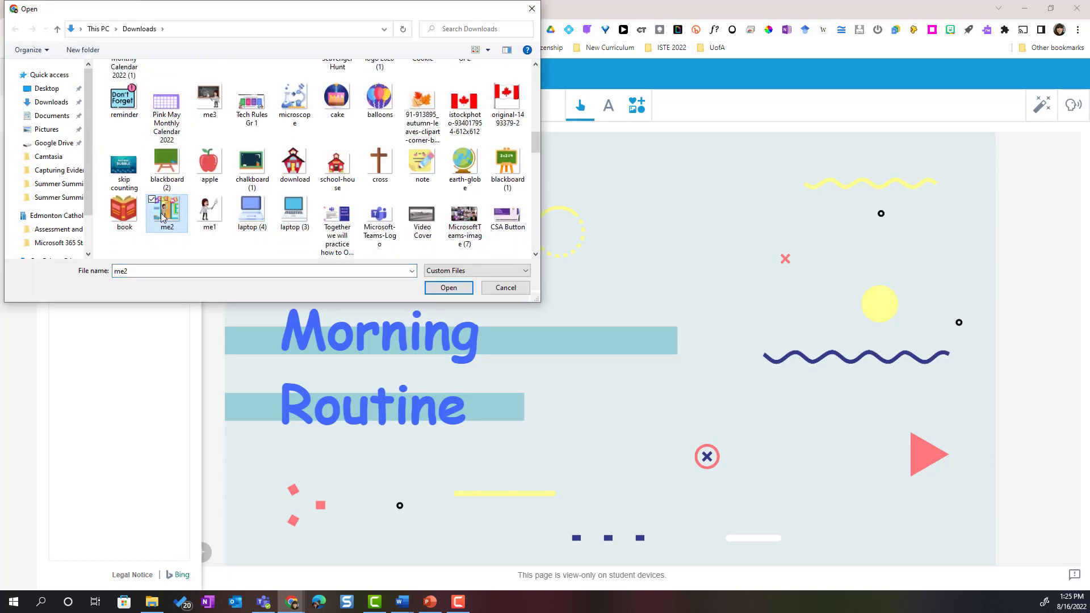
{"action": "left_click", "coordinate": [448, 288]}
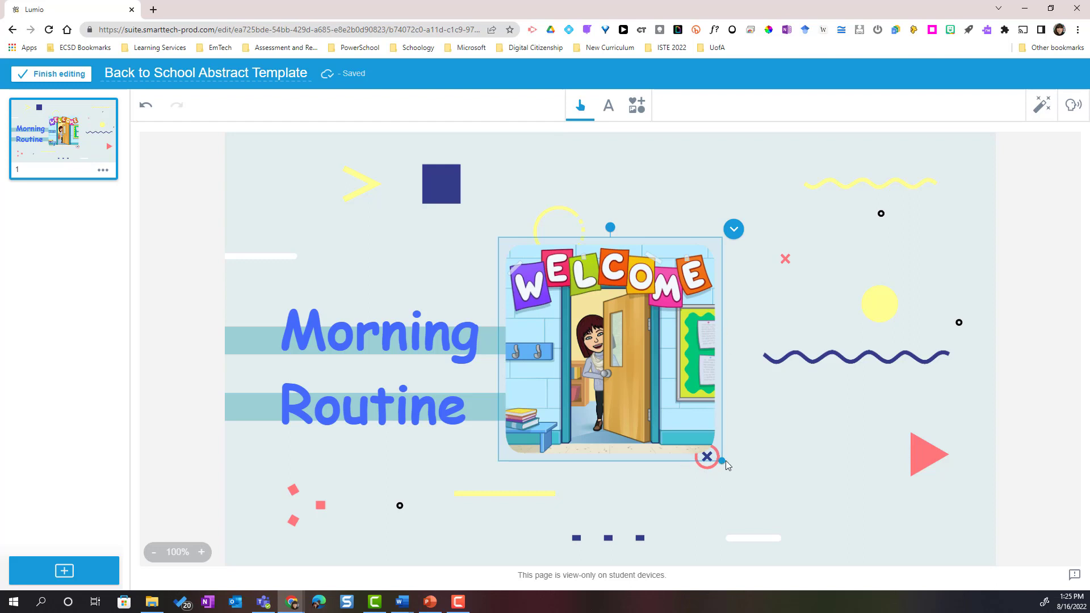
Enlarge the welcome picture and move it to the right of the title, clear of the text
{"action": "left_click_drag", "start_coordinate": [723, 462], "coordinate": [819, 544]}
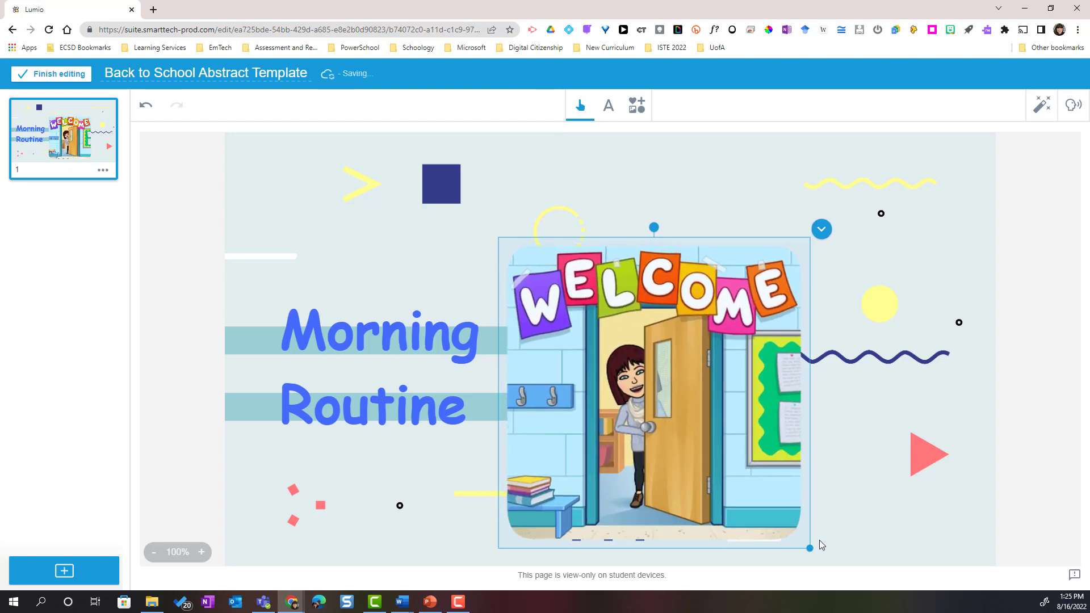
{"action": "left_click_drag", "start_coordinate": [737, 346], "coordinate": [803, 305]}
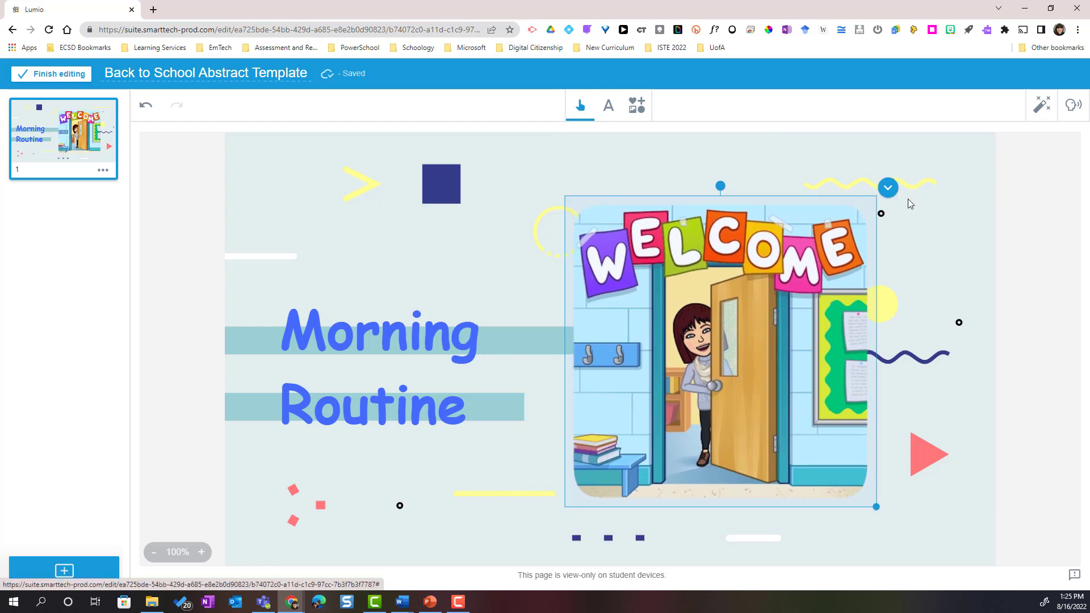
{"action": "mouse_move", "coordinate": [781, 291]}
{"action": "left_mouse_down"}
{"action": "mouse_move", "coordinate": [857, 270]}
{"action": "mouse_move", "coordinate": [849, 253]}
{"action": "mouse_move", "coordinate": [718, 261]}
{"action": "mouse_move", "coordinate": [745, 315]}
{"action": "mouse_move", "coordinate": [836, 307]}
{"action": "mouse_move", "coordinate": [796, 274]}
{"action": "mouse_move", "coordinate": [786, 305]}
{"action": "mouse_move", "coordinate": [795, 282]}
{"action": "left_mouse_up"}
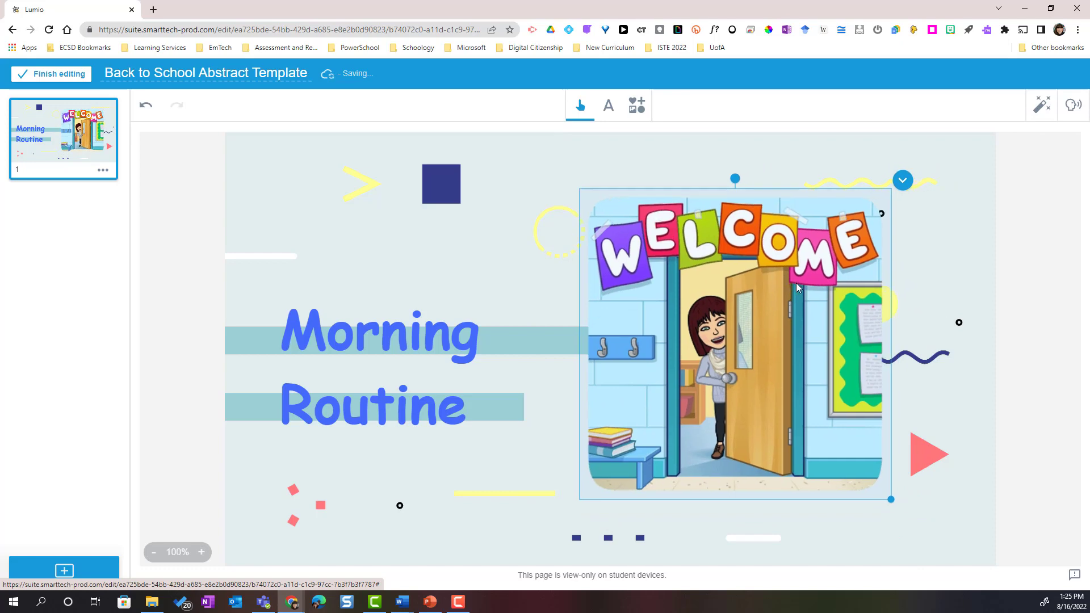
Lock the welcome picture in place on the title page
{"action": "left_click", "coordinate": [903, 183]}
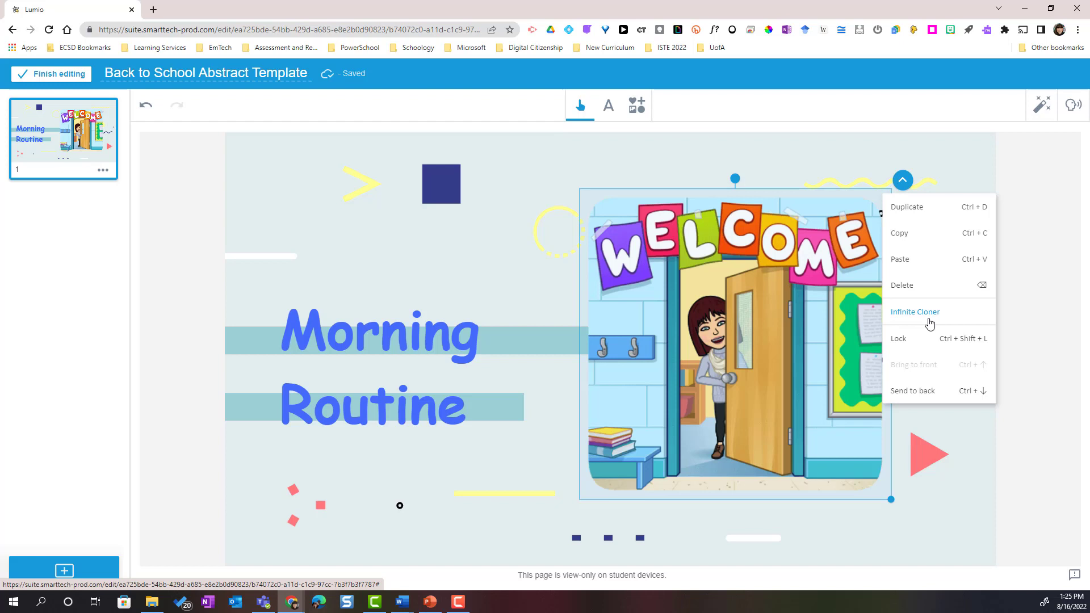
{"action": "left_click", "coordinate": [902, 344]}
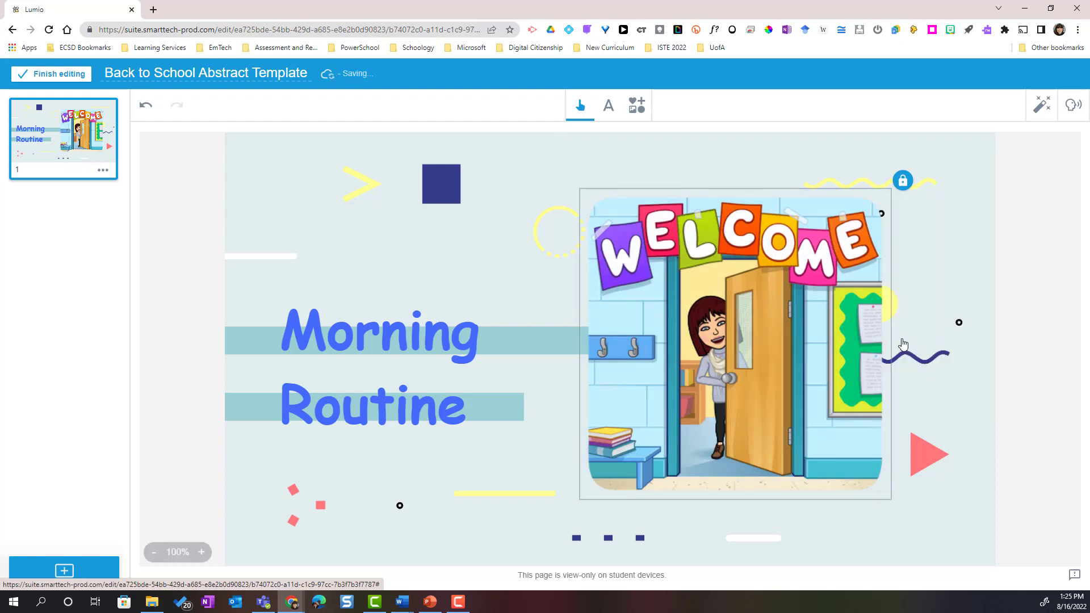
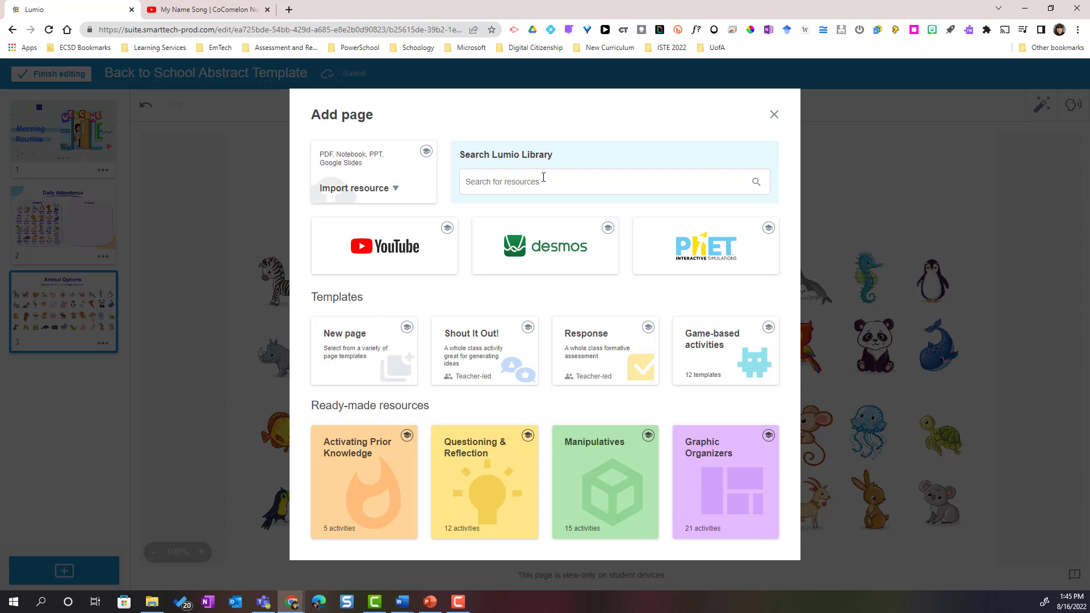
Add a new blank page after the Animal Options page
{"action": "key", "text": "ctrl+t"}
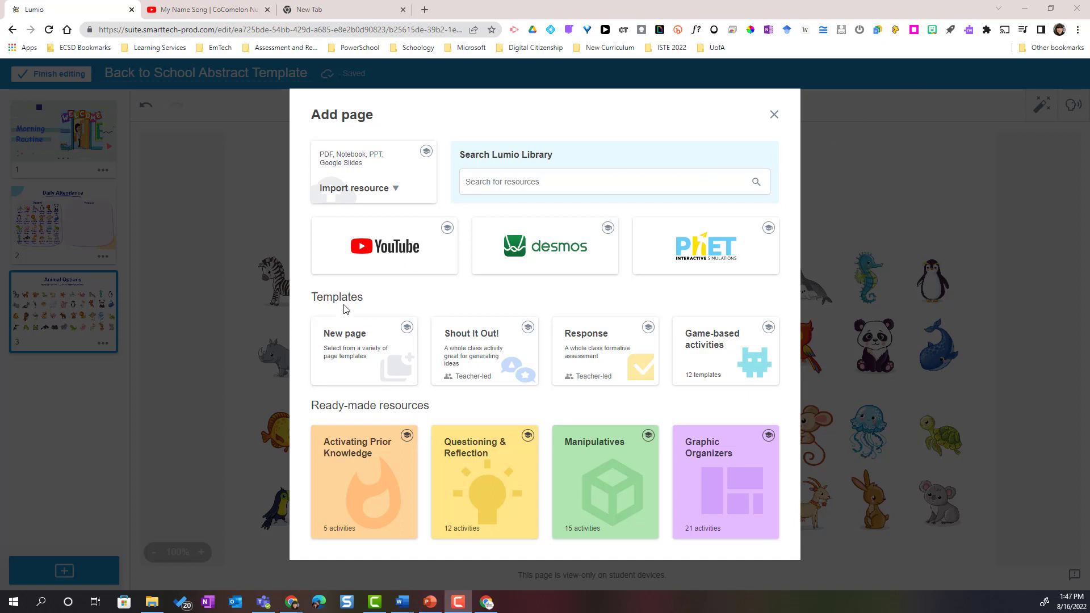
{"action": "left_click", "coordinate": [341, 341]}
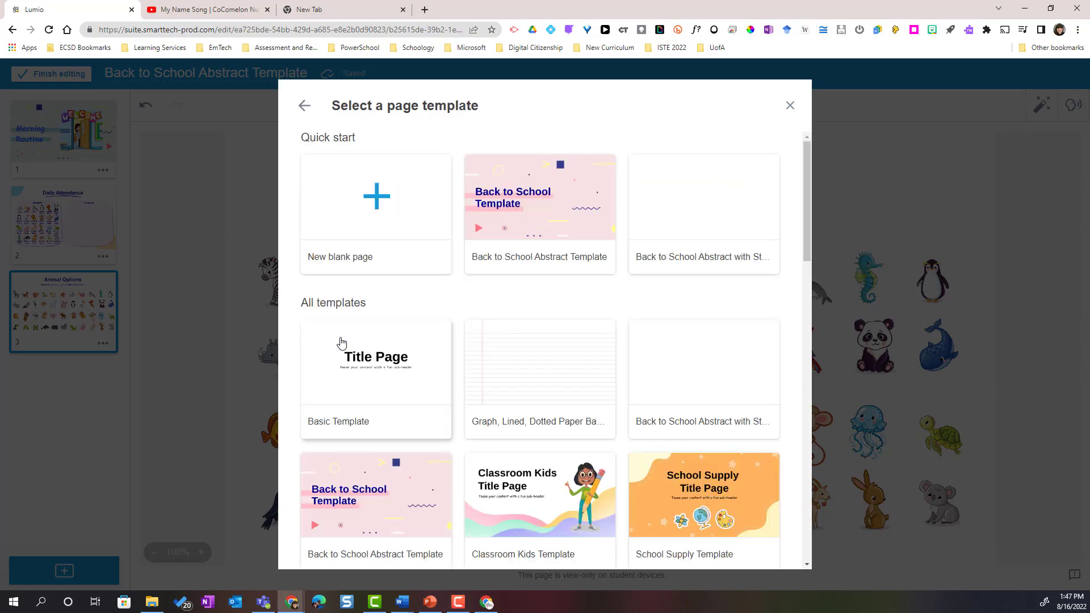
{"action": "left_click", "coordinate": [376, 214]}
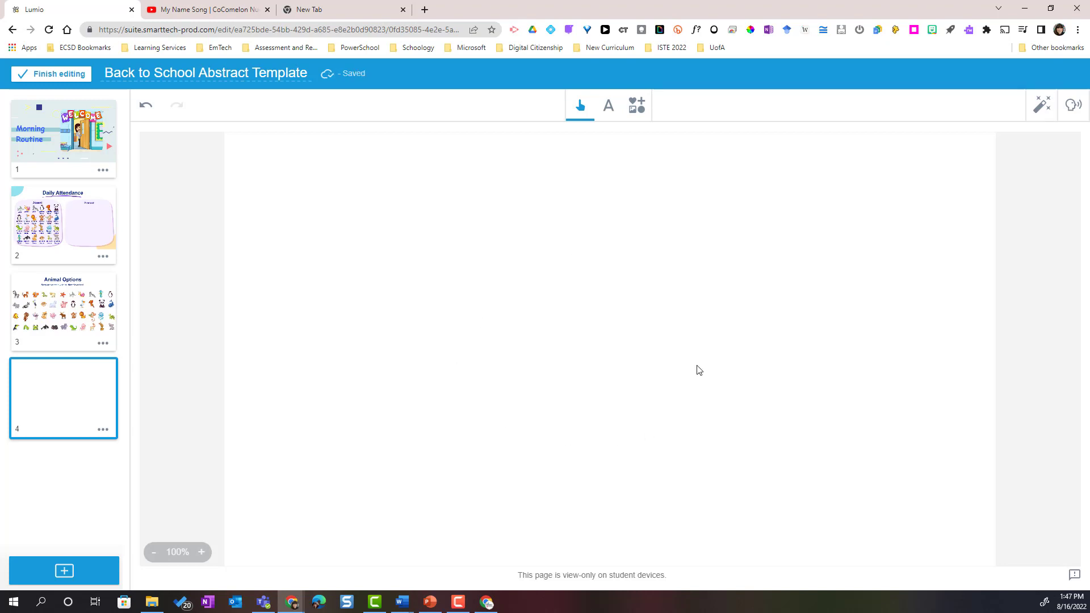
Upload the blank weekday calendar image from the Downloads folder onto page 4
{"action": "left_click", "coordinate": [638, 110]}
{"action": "left_click", "coordinate": [18, 78]}
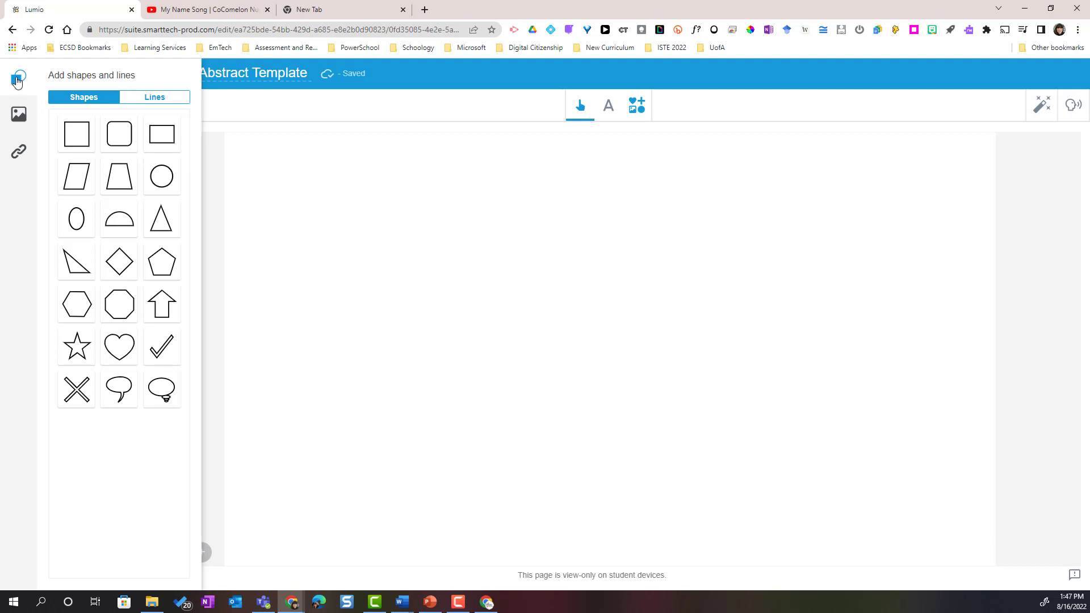
{"action": "left_click", "coordinate": [20, 118]}
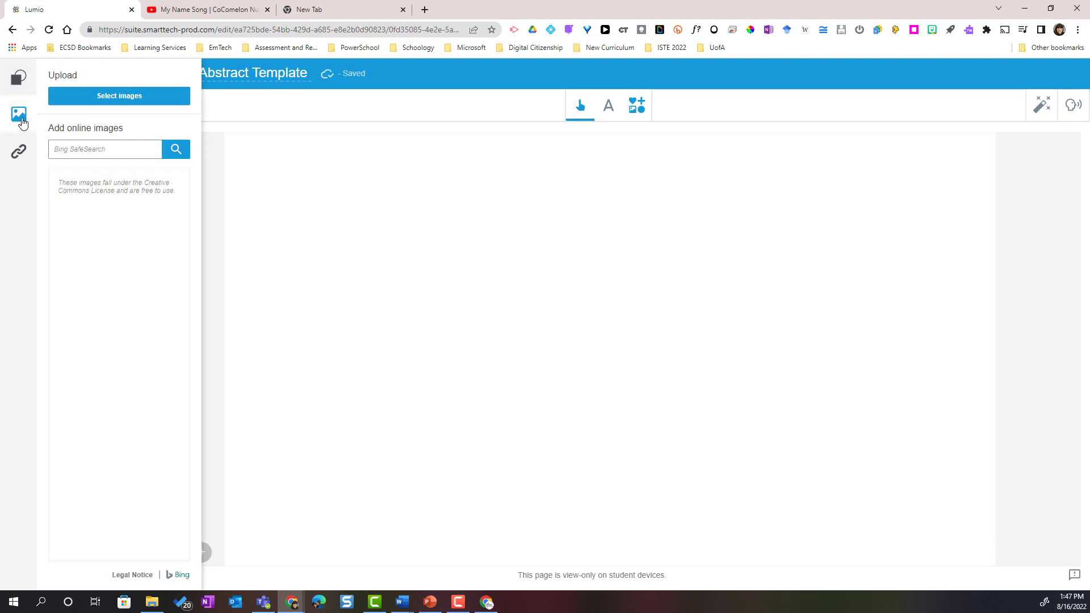
{"action": "left_click", "coordinate": [117, 97]}
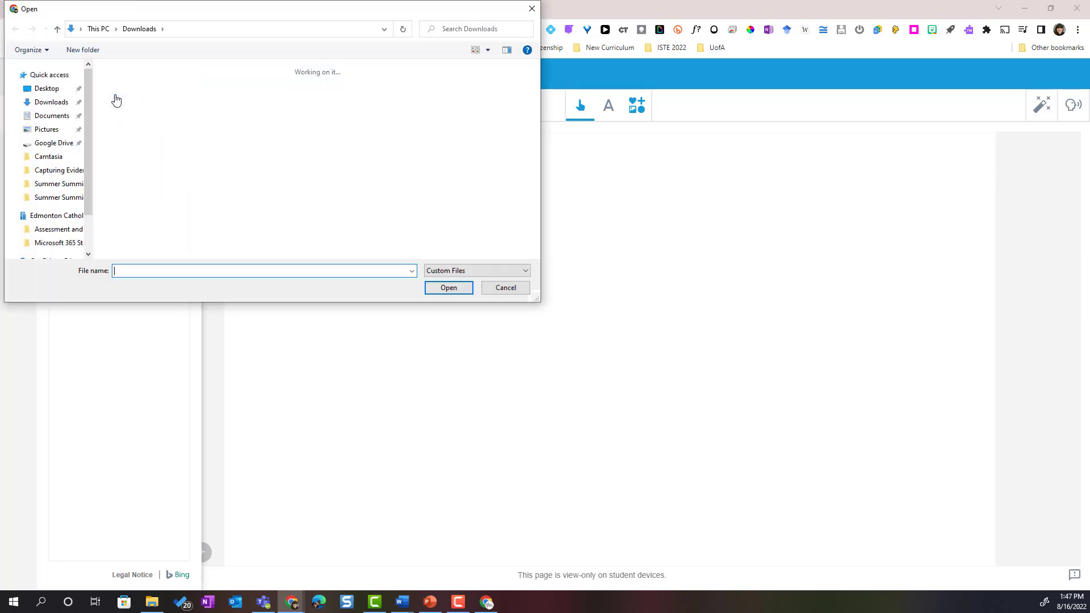
{"action": "double_click", "coordinate": [125, 98]}
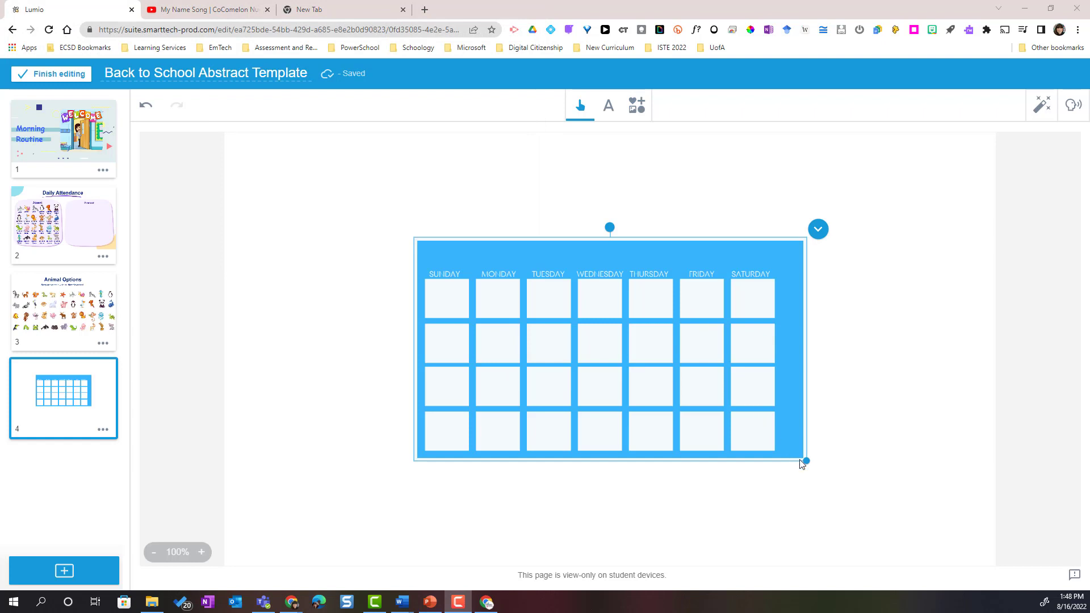
Enlarge the calendar image against the page's right edge, leaving space beside Sunday for labels, and lock it in place
{"action": "left_click_drag", "start_coordinate": [805, 461], "coordinate": [791, 406]}
{"action": "left_click_drag", "start_coordinate": [972, 490], "coordinate": [983, 506]}
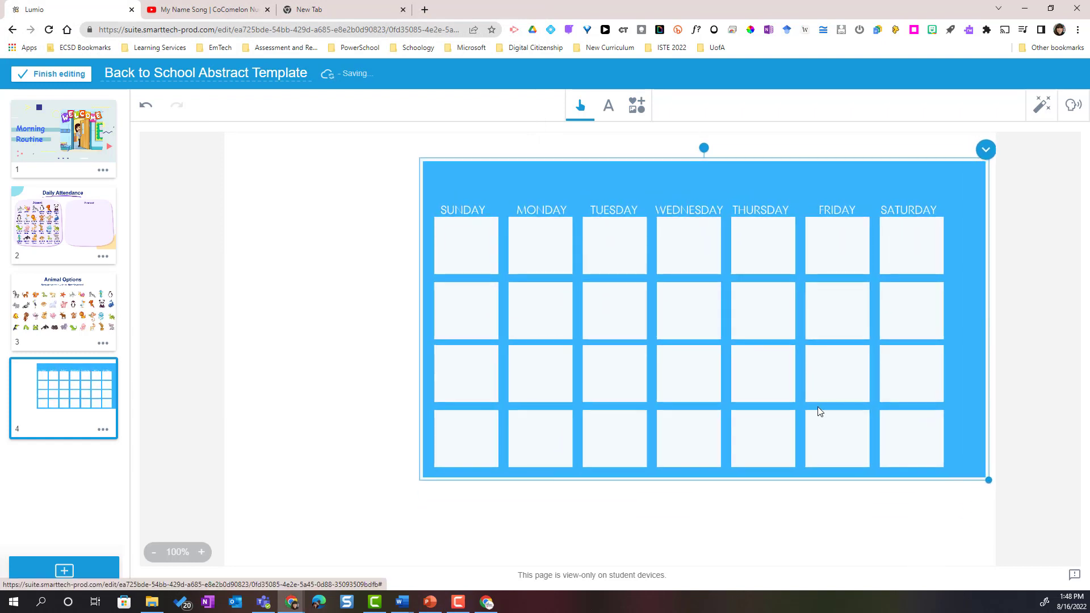
{"action": "left_click_drag", "start_coordinate": [818, 406], "coordinate": [816, 421]}
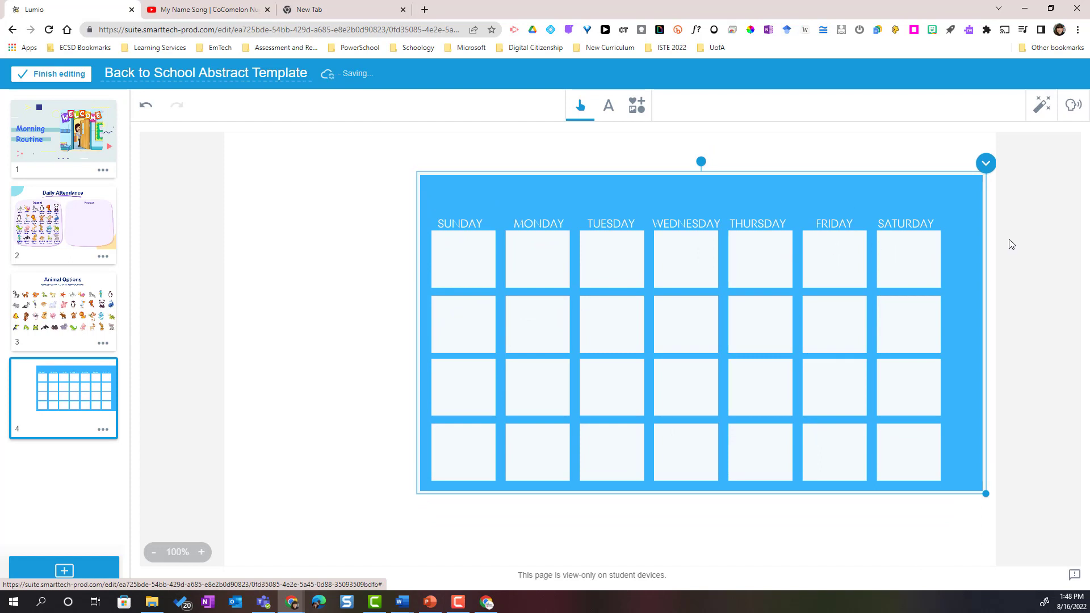
{"action": "left_click", "coordinate": [987, 163]}
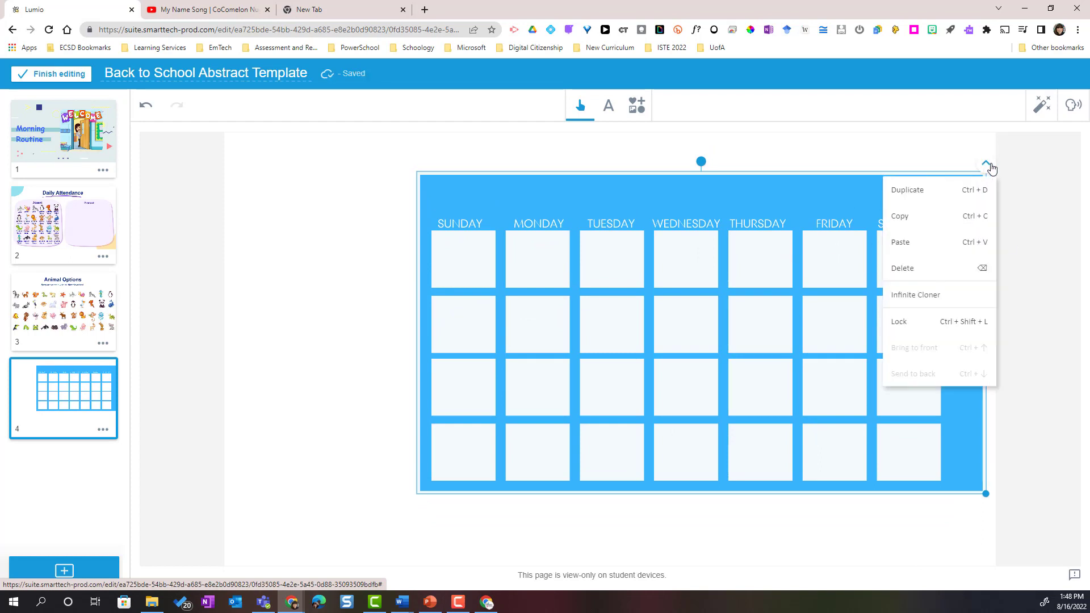
{"action": "left_click", "coordinate": [921, 321]}
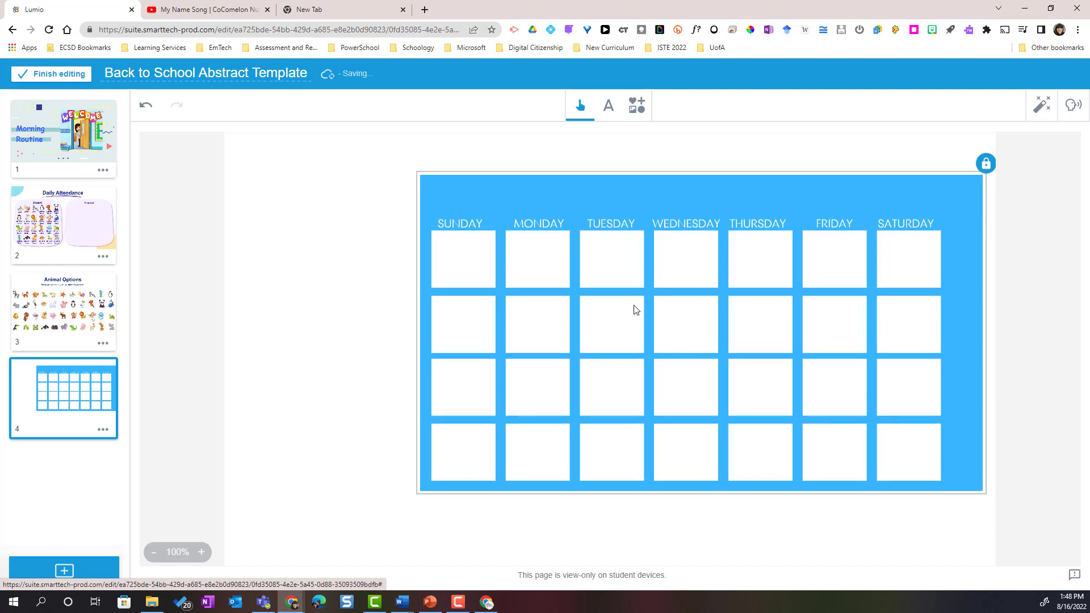
Add separate text labels reading September, October and November to the calendar page
{"action": "left_click", "coordinate": [610, 108]}
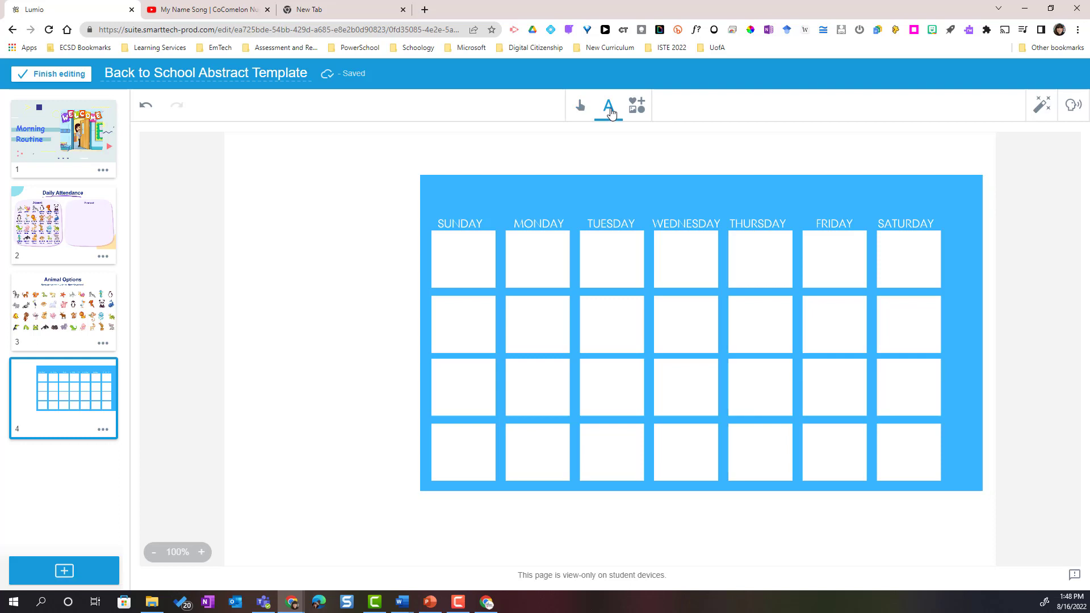
{"action": "left_click", "coordinate": [256, 191]}
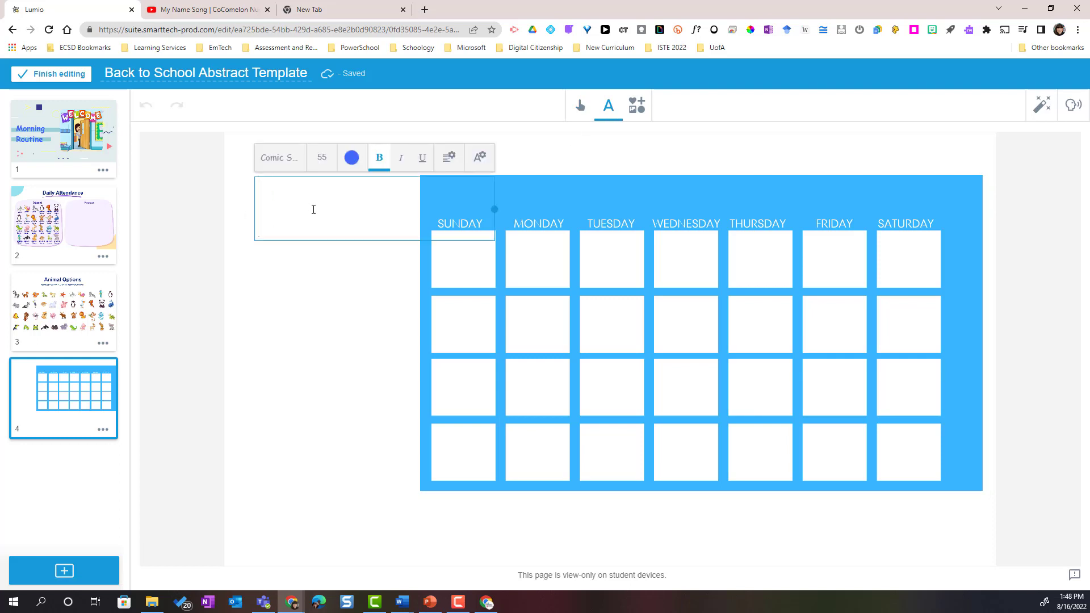
{"action": "type", "text": "September"}
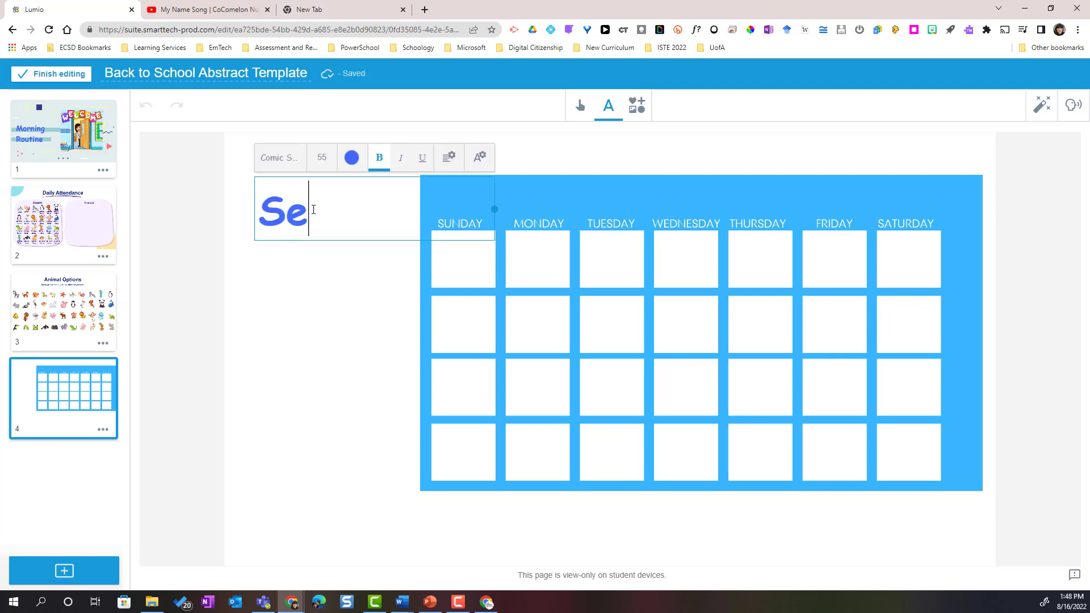
{"action": "left_click", "coordinate": [304, 277]}
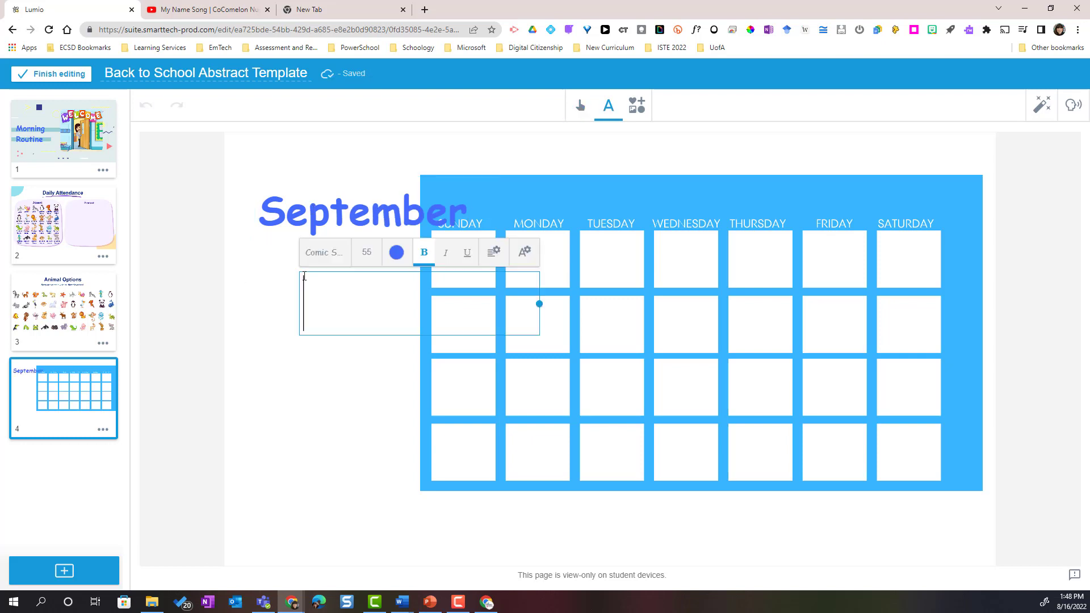
{"action": "type", "text": "October"}
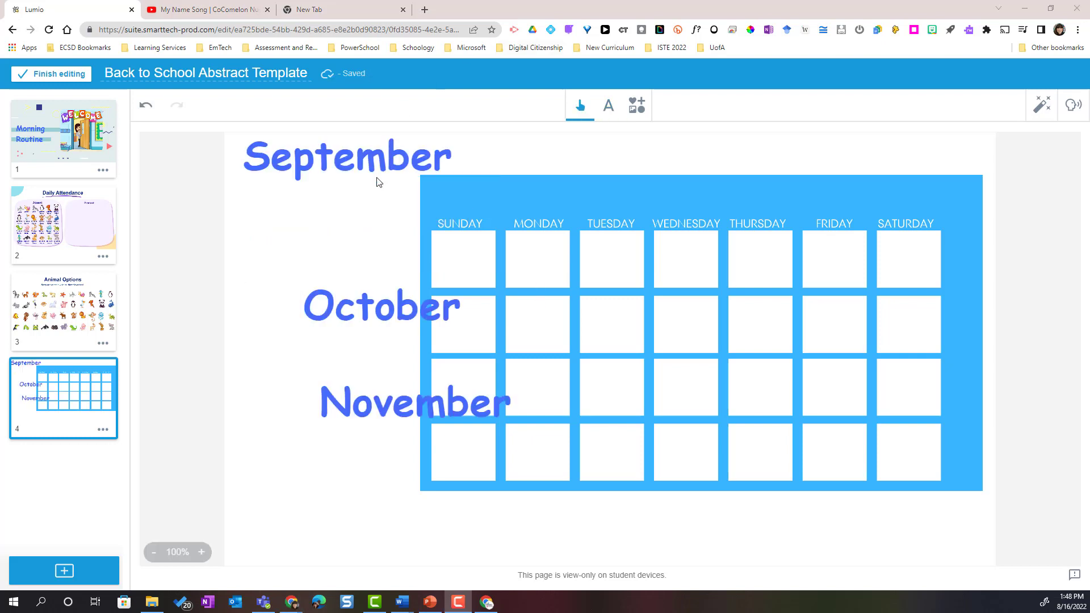
Shrink and stack the three month labels in the space beside the calendar, and place September in the calendar's header
{"action": "left_click", "coordinate": [383, 173]}
{"action": "left_click_drag", "start_coordinate": [469, 184], "coordinate": [372, 168]}
{"action": "left_click", "coordinate": [424, 317]}
{"action": "left_click_drag", "start_coordinate": [423, 316], "coordinate": [321, 209]}
{"action": "left_click_drag", "start_coordinate": [427, 412], "coordinate": [348, 239]}
{"action": "left_click_drag", "start_coordinate": [436, 254], "coordinate": [372, 246]}
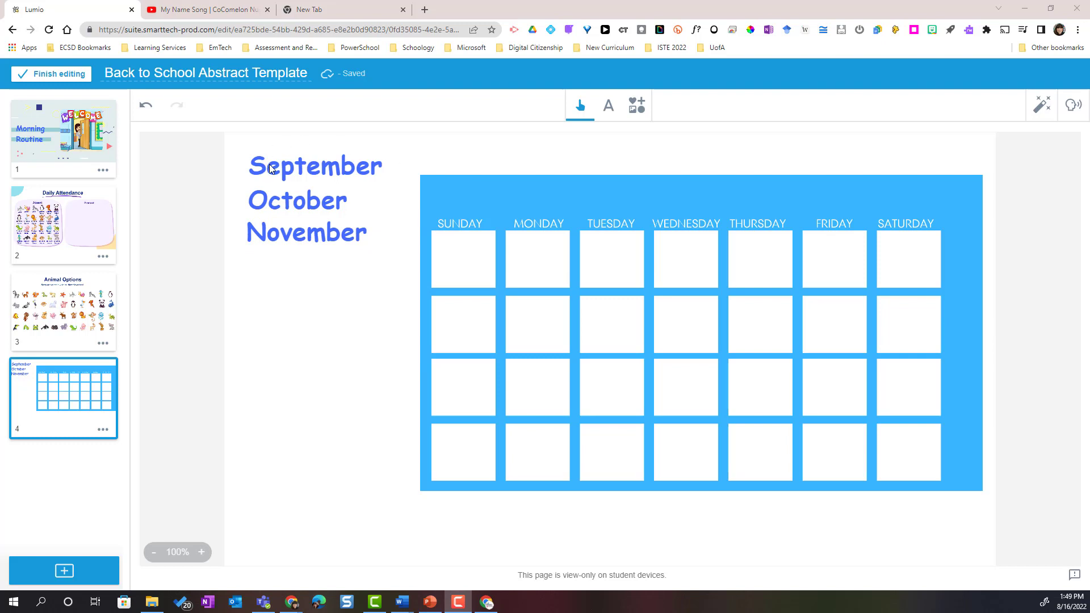
{"action": "mouse_move", "coordinate": [313, 210]}
{"action": "left_mouse_down"}
{"action": "mouse_move", "coordinate": [374, 224]}
{"action": "mouse_move", "coordinate": [437, 205]}
{"action": "mouse_move", "coordinate": [295, 208]}
{"action": "mouse_move", "coordinate": [316, 208]}
{"action": "left_mouse_up"}
{"action": "left_click_drag", "start_coordinate": [316, 161], "coordinate": [491, 189]}
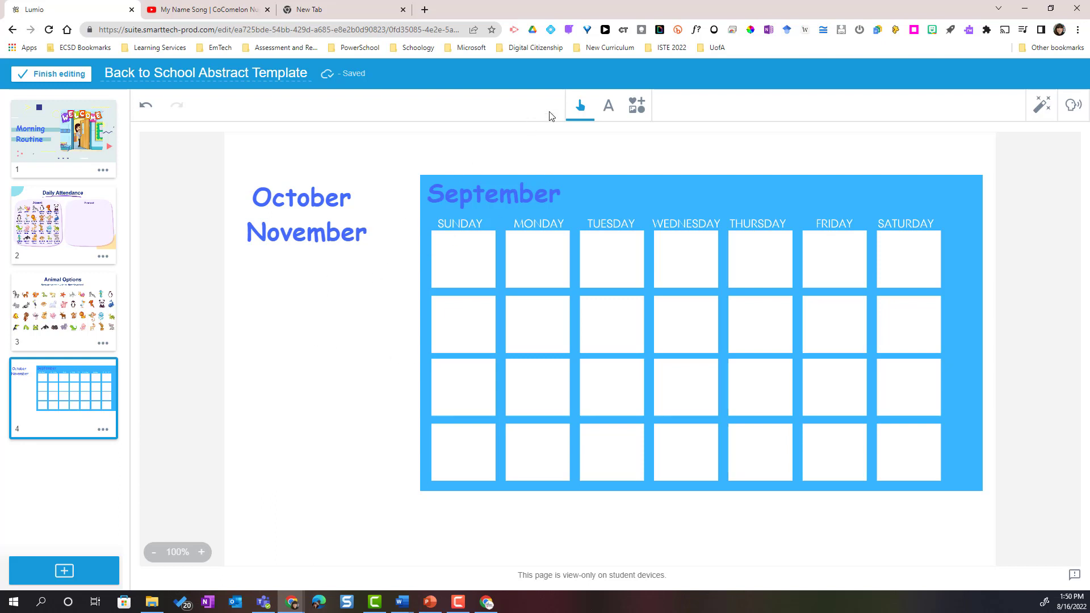
Add a text label reading 1 below the month labels and shrink it to fit a calendar cell
{"action": "left_click", "coordinate": [608, 107]}
{"action": "left_click", "coordinate": [295, 303]}
{"action": "type", "text": "1"}
{"action": "left_click", "coordinate": [330, 401]}
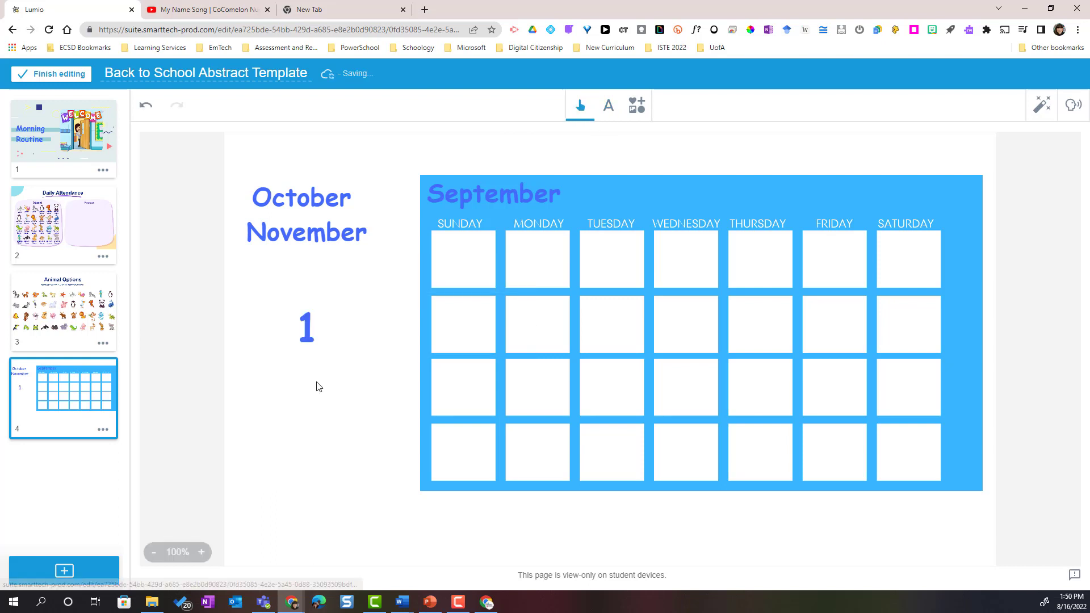
{"action": "left_click", "coordinate": [317, 354]}
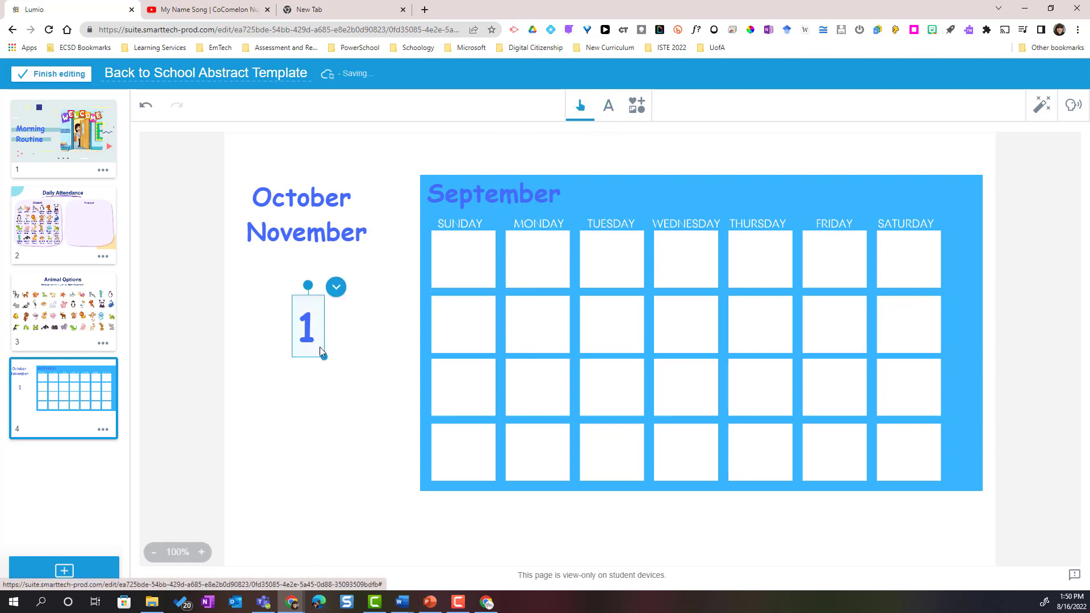
{"action": "left_click_drag", "start_coordinate": [323, 357], "coordinate": [311, 329]}
Duplicate the number 1 label twice and change the last copy to 2
{"action": "left_click", "coordinate": [327, 294]}
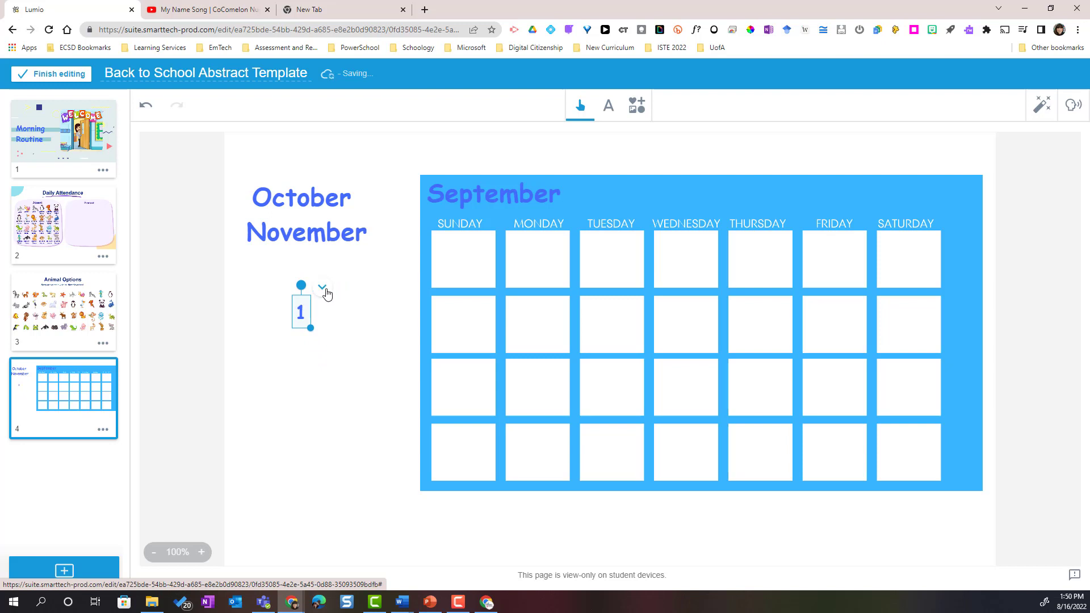
{"action": "left_click", "coordinate": [328, 293]}
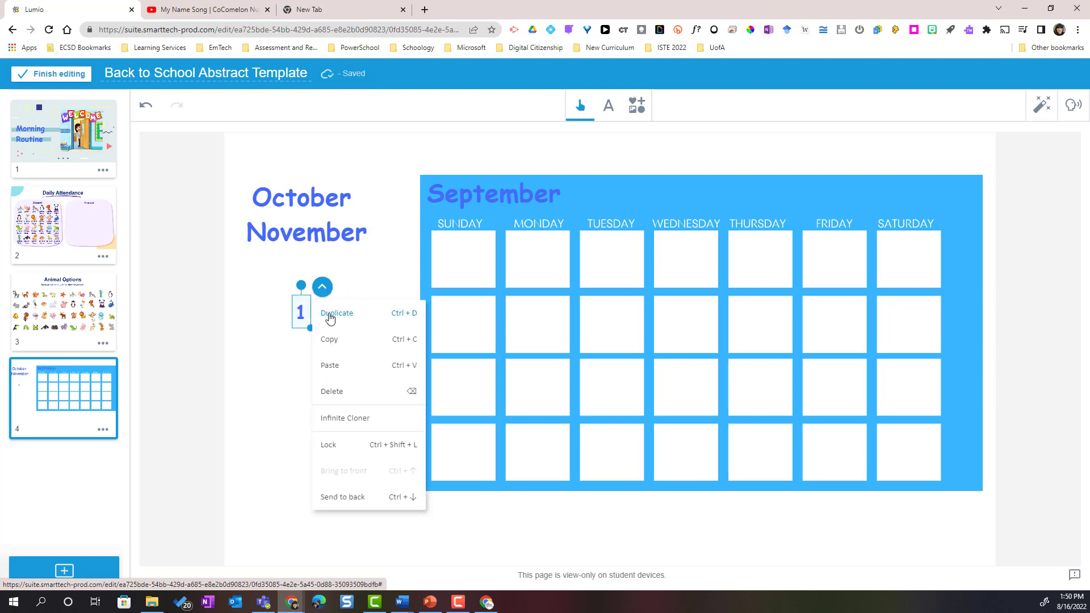
{"action": "left_click", "coordinate": [357, 319]}
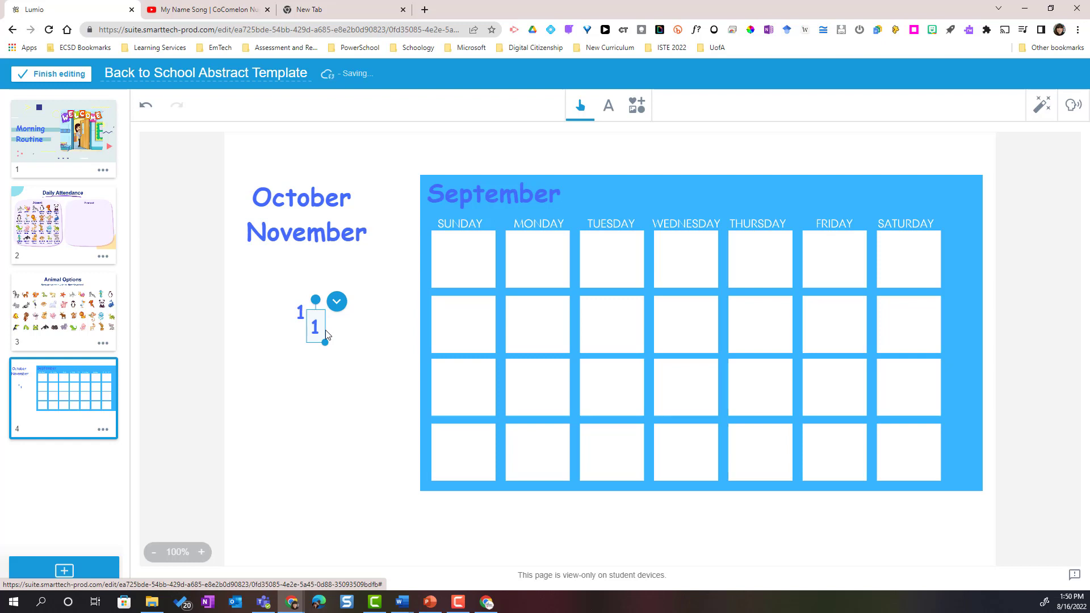
{"action": "key", "text": "ctrl+d"}
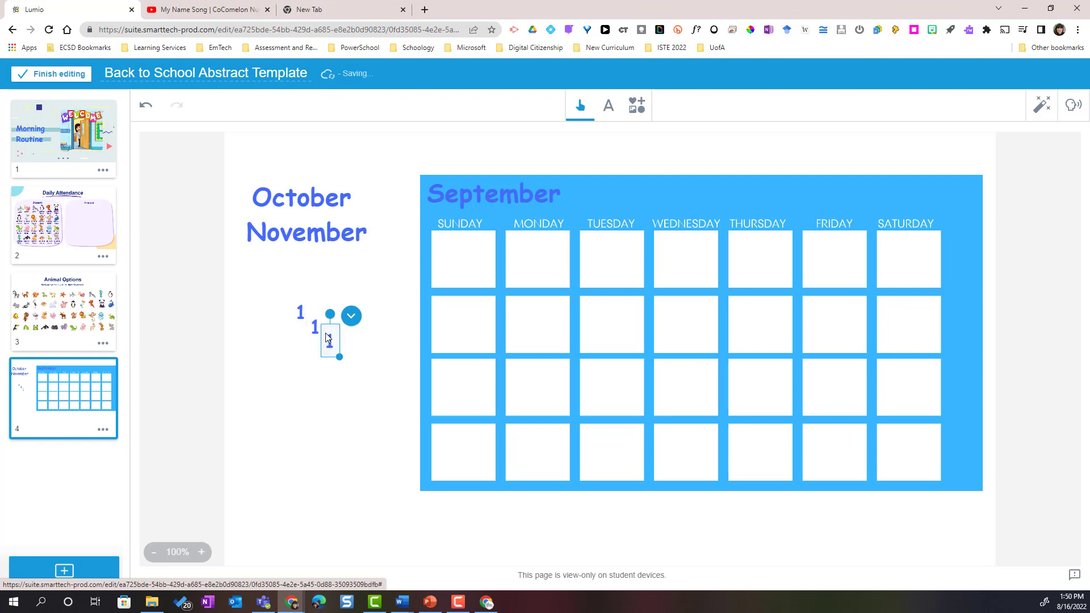
{"action": "double_click", "coordinate": [334, 345]}
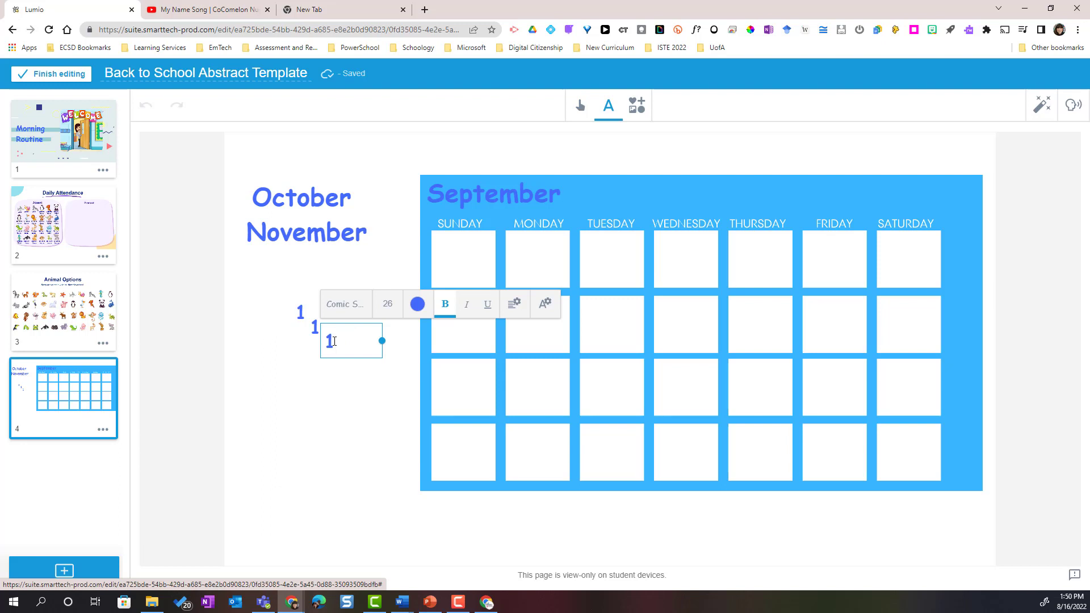
{"action": "key", "text": "BackSpace"}
{"action": "type", "text": "2"}
Change the remaining copy to 3 and place 1, 2 and 3 in the first-row Sunday, Monday and Tuesday cells
{"action": "left_click", "coordinate": [315, 329]}
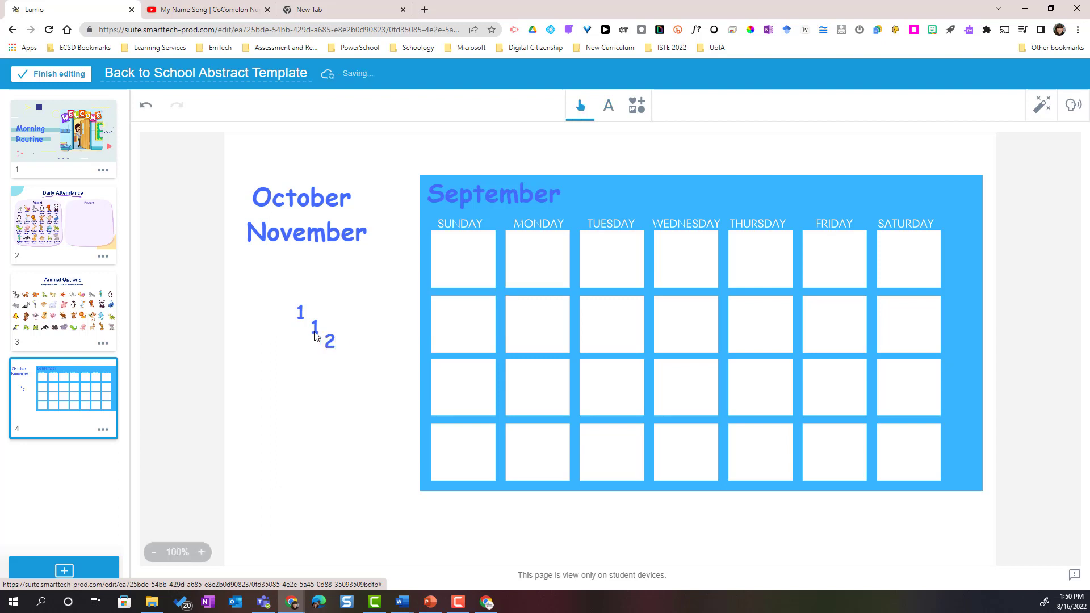
{"action": "left_click", "coordinate": [315, 330]}
{"action": "left_click", "coordinate": [317, 332]}
{"action": "left_click_drag", "start_coordinate": [318, 332], "coordinate": [488, 240]}
{"action": "type", "text": "3"}
{"action": "left_click_drag", "start_coordinate": [312, 329], "coordinate": [372, 302]}
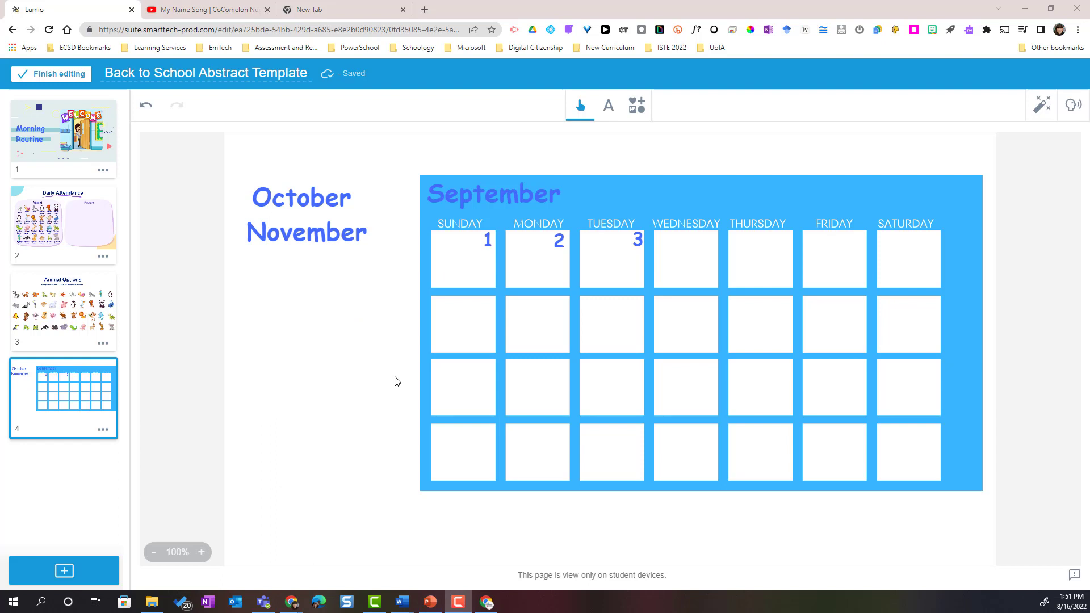
Start adding a YouTube video page, and copy the share link of CoComelon's My Name Song from YouTube
{"action": "left_click", "coordinate": [65, 573]}
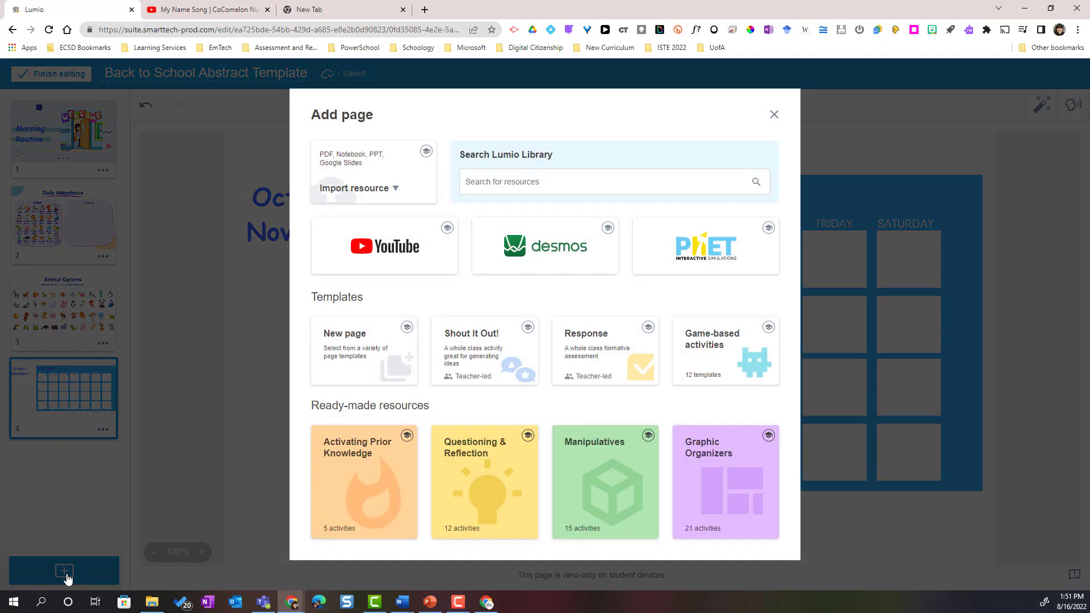
{"action": "left_click", "coordinate": [396, 256]}
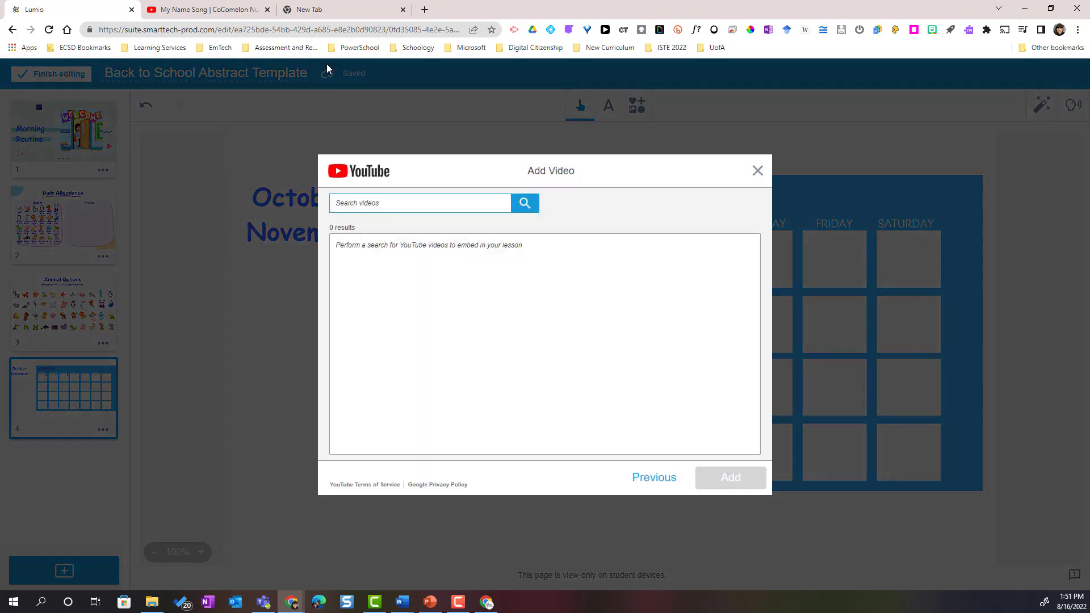
{"action": "left_click", "coordinate": [238, 15]}
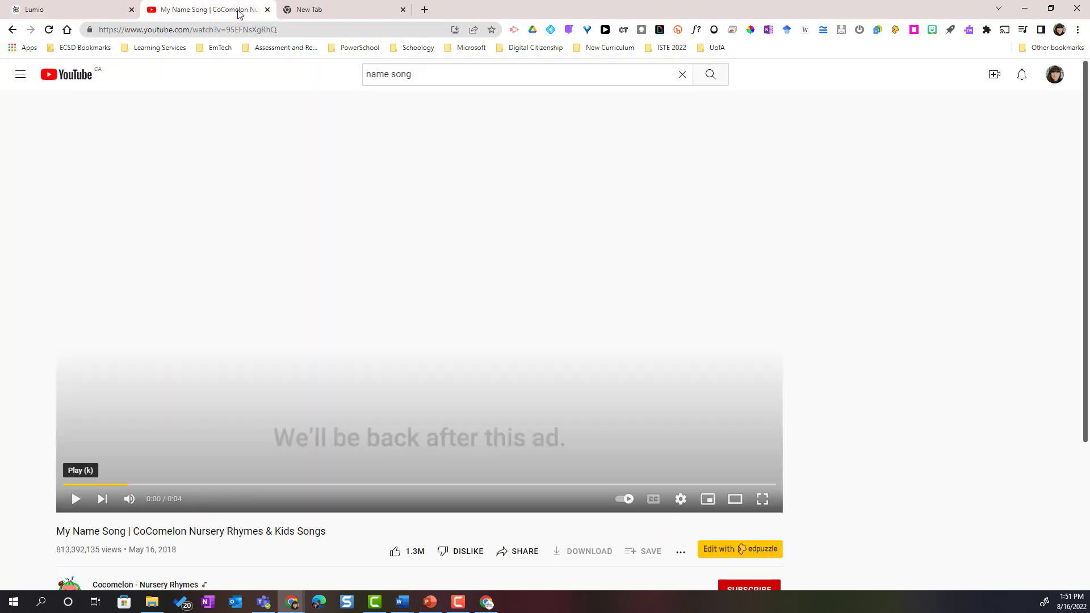
{"action": "left_click", "coordinate": [501, 554]}
{"action": "left_click", "coordinate": [649, 343]}
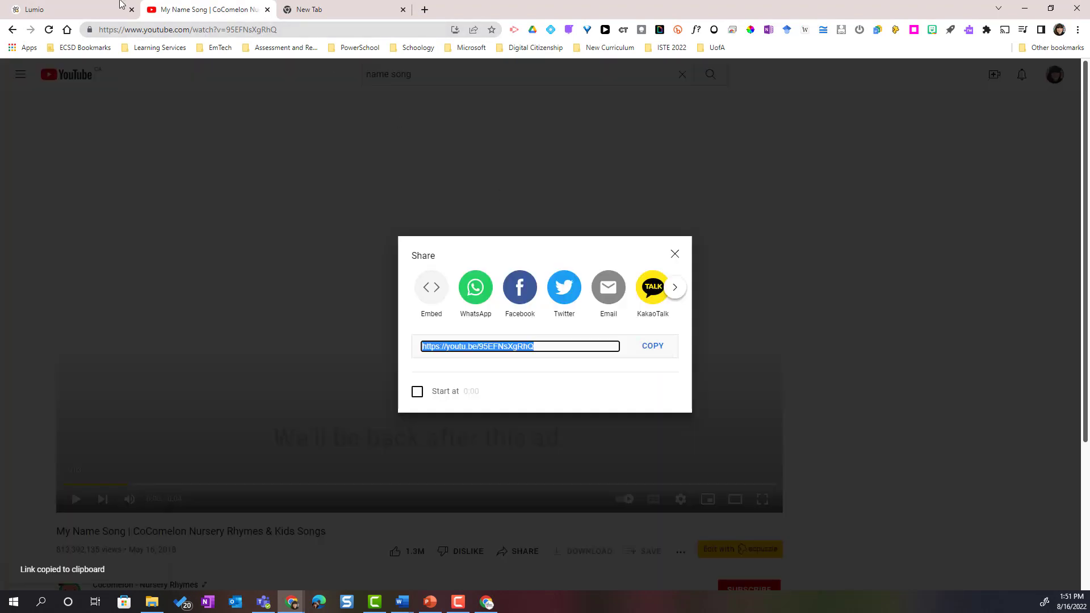
Back in Lumio, search for the video with the copied link and add My Name Song as a new page
{"action": "left_click", "coordinate": [68, 10]}
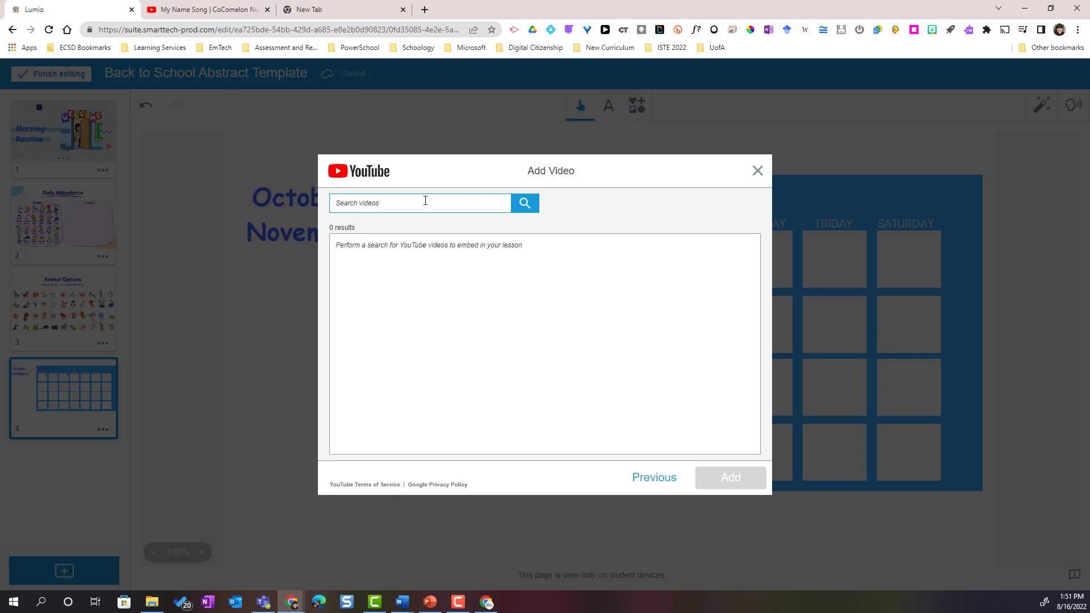
{"action": "key", "text": "ctrl+v"}
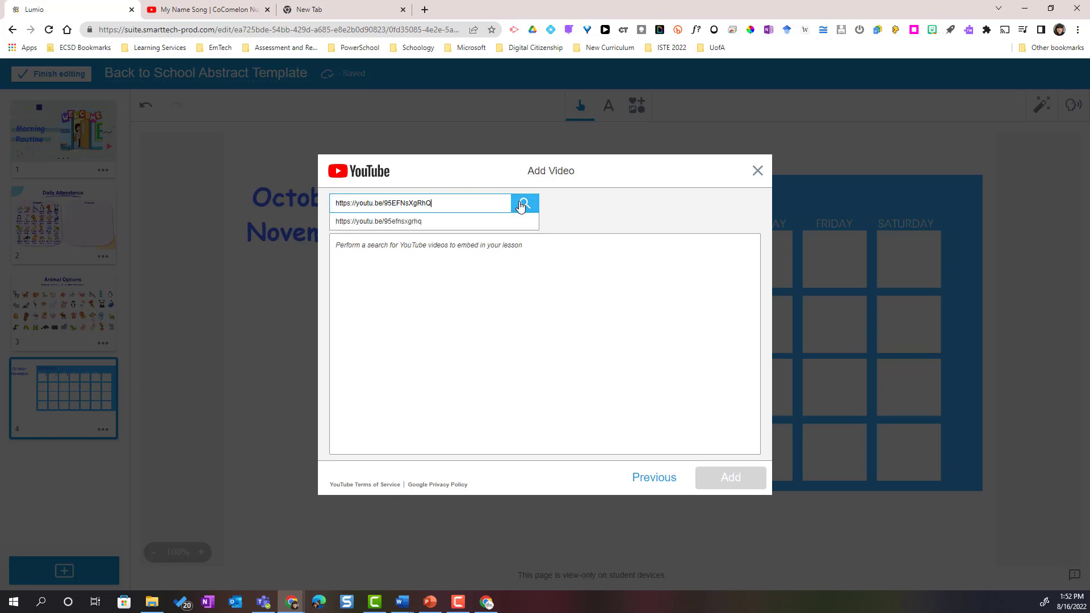
{"action": "left_click", "coordinate": [522, 204]}
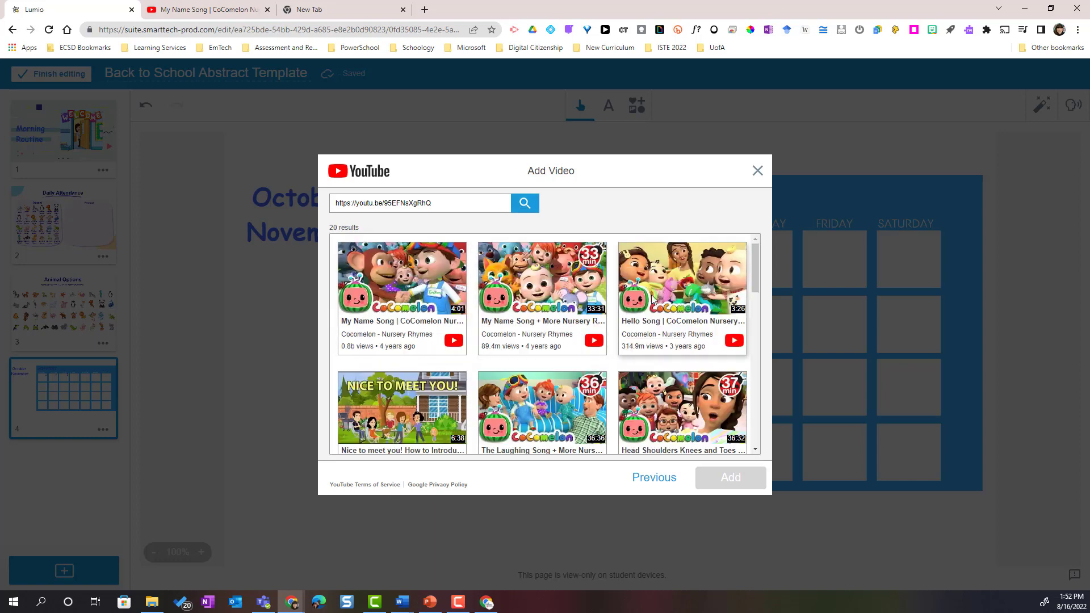
{"action": "left_click", "coordinate": [380, 306]}
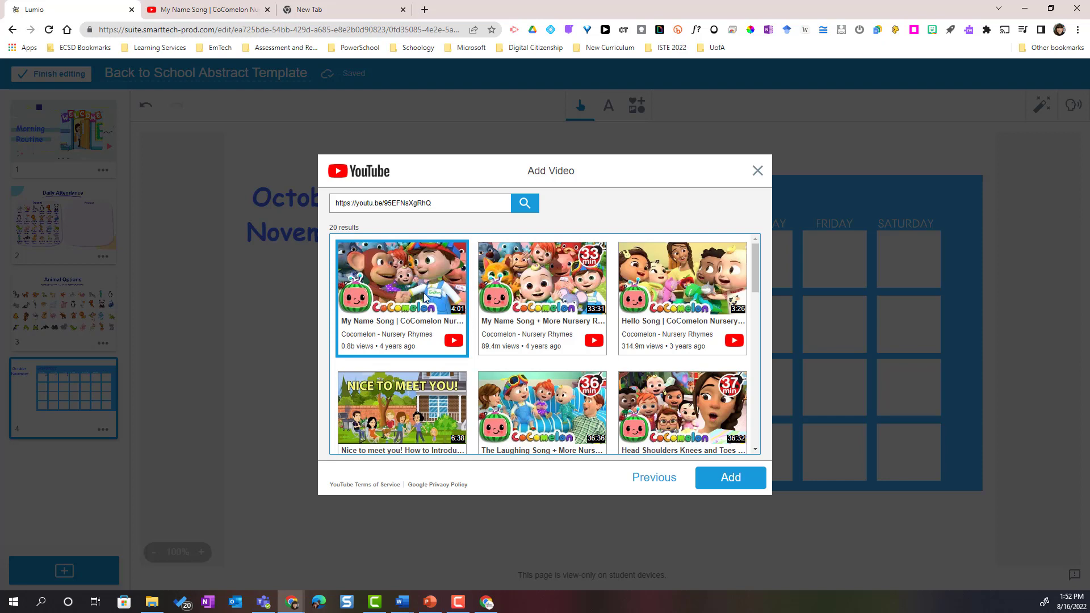
{"action": "left_click", "coordinate": [731, 479]}
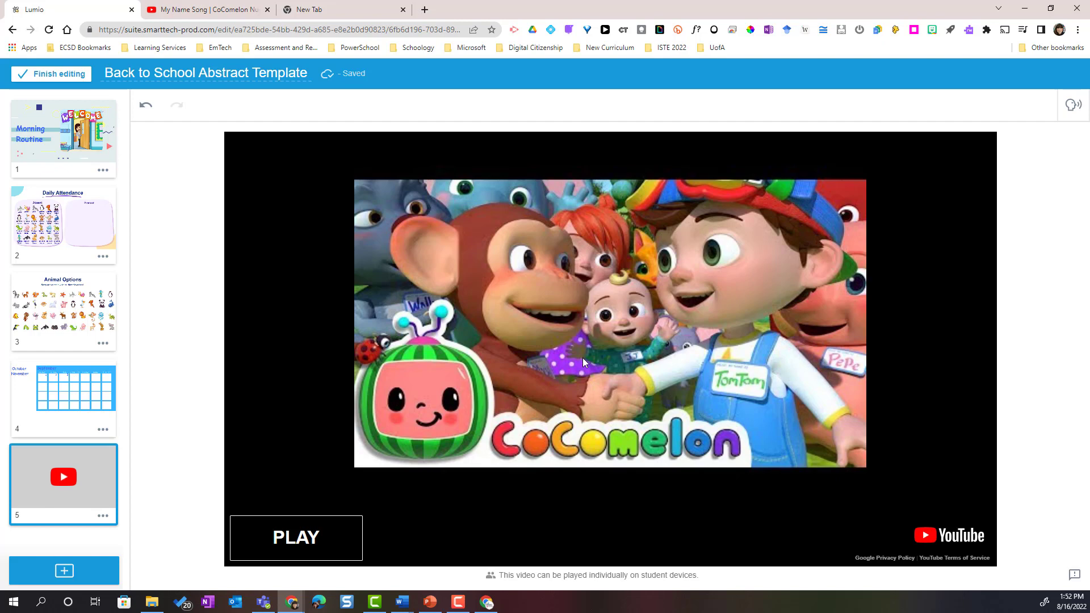
Browse the page templates and the Activating Prior Knowledge and Manipulatives resources available for a new page
{"action": "key", "text": "F10"}
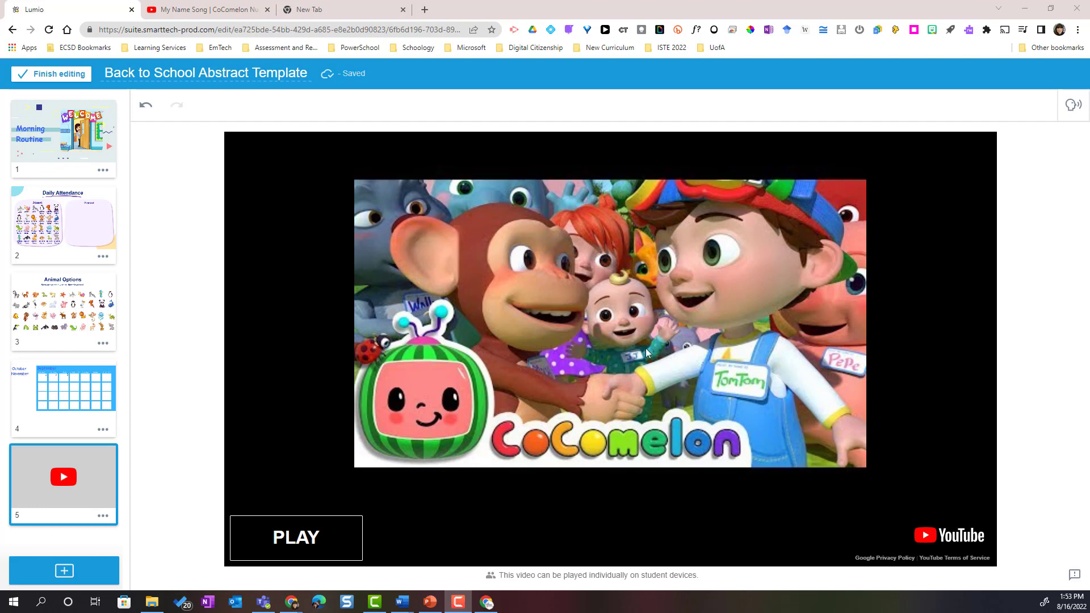
{"action": "left_click", "coordinate": [64, 570]}
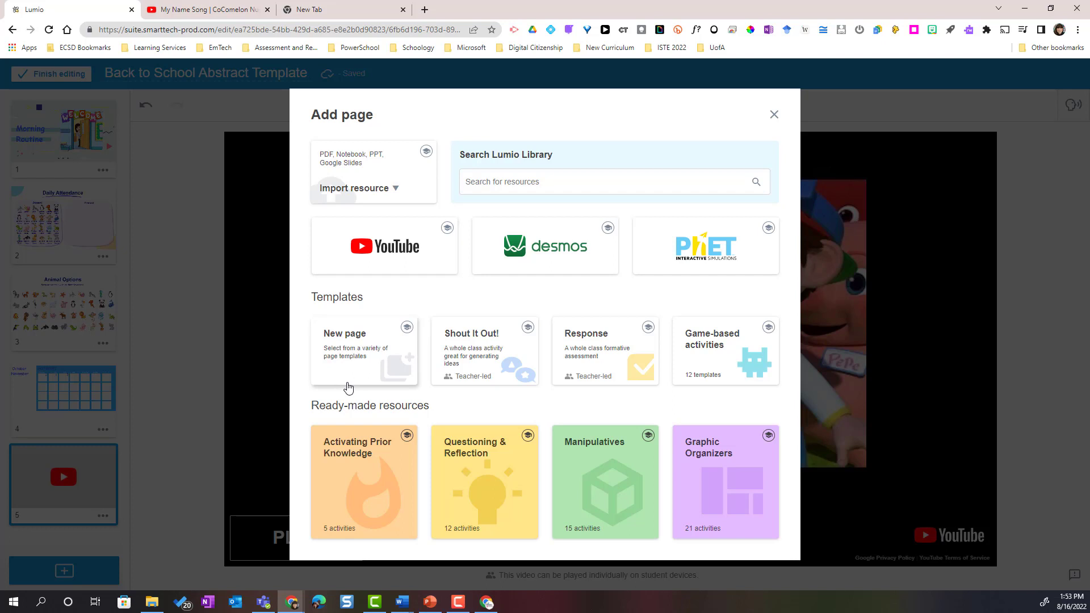
{"action": "left_click", "coordinate": [365, 348]}
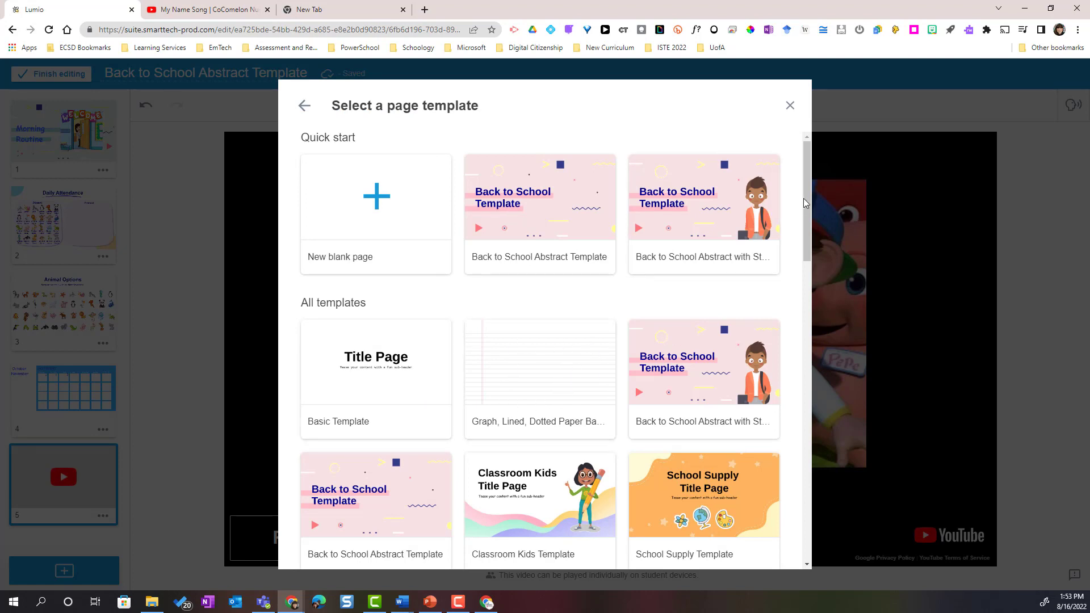
{"action": "left_click_drag", "start_coordinate": [807, 204], "coordinate": [812, 139]}
{"action": "left_click", "coordinate": [306, 106]}
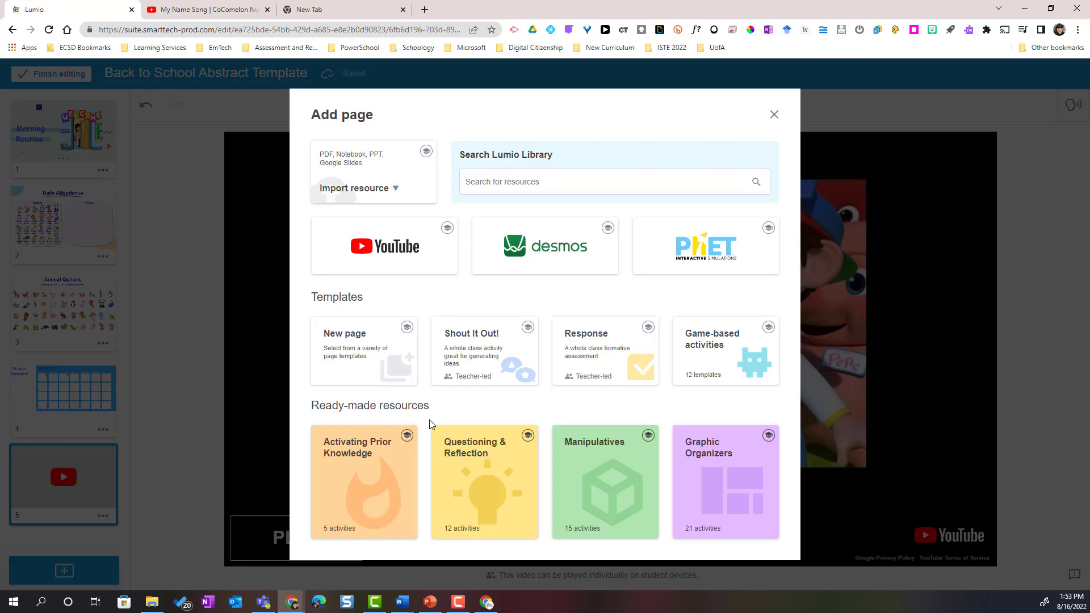
{"action": "left_click", "coordinate": [362, 494]}
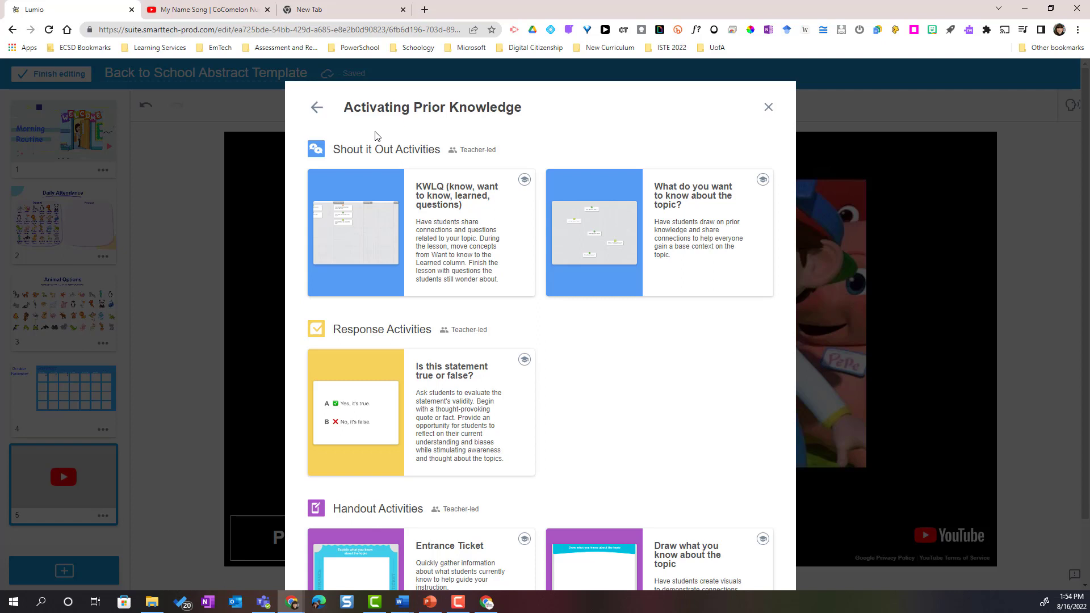
{"action": "left_click", "coordinate": [318, 108]}
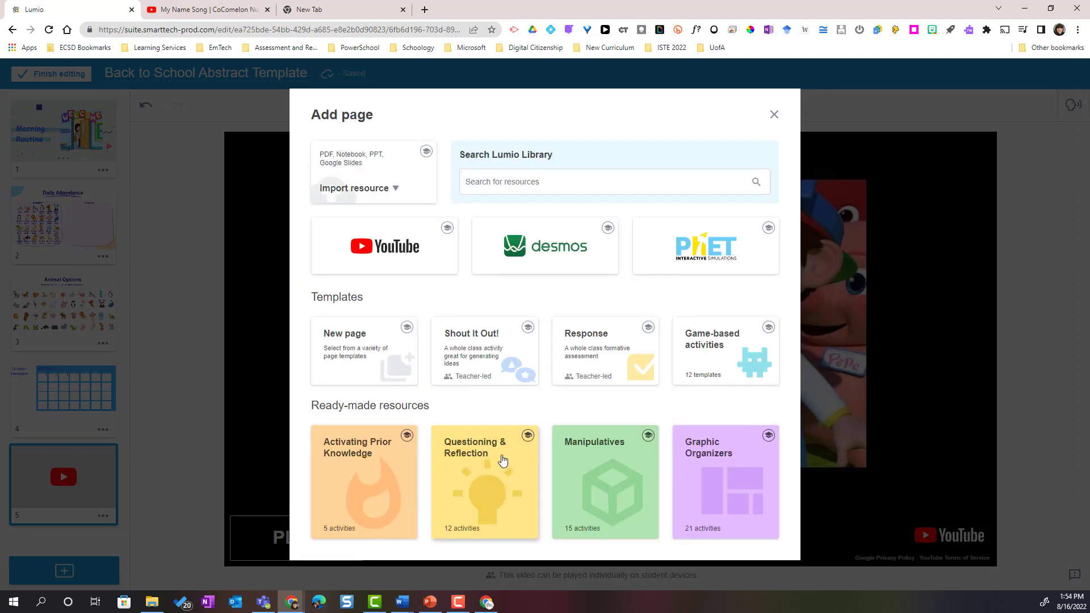
{"action": "left_click", "coordinate": [597, 467]}
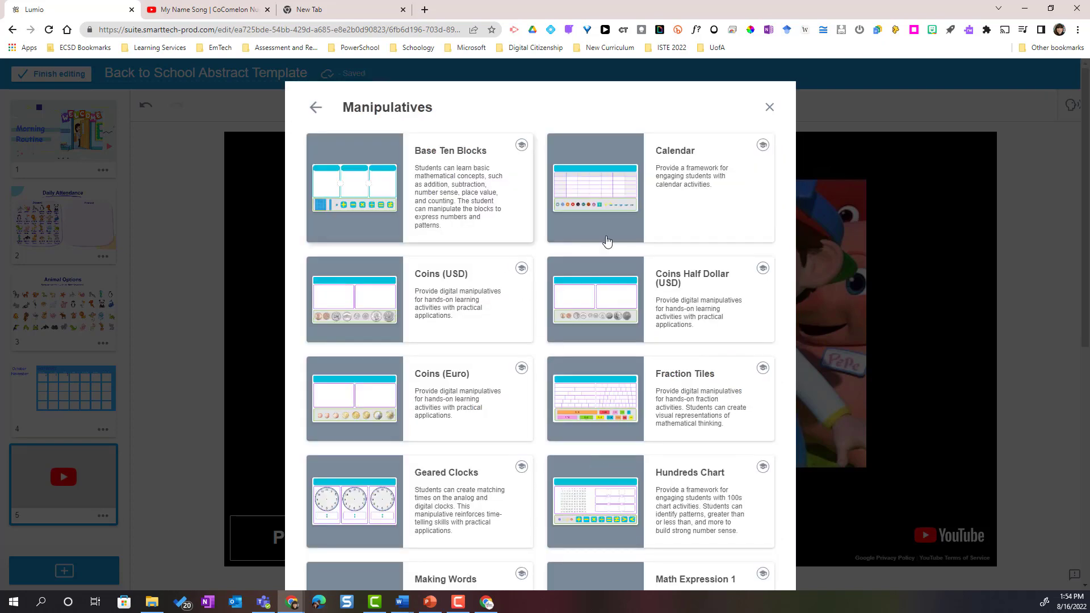
{"action": "scroll", "coordinate": [433, 334], "scroll_direction": "down", "scroll_amount": 5}
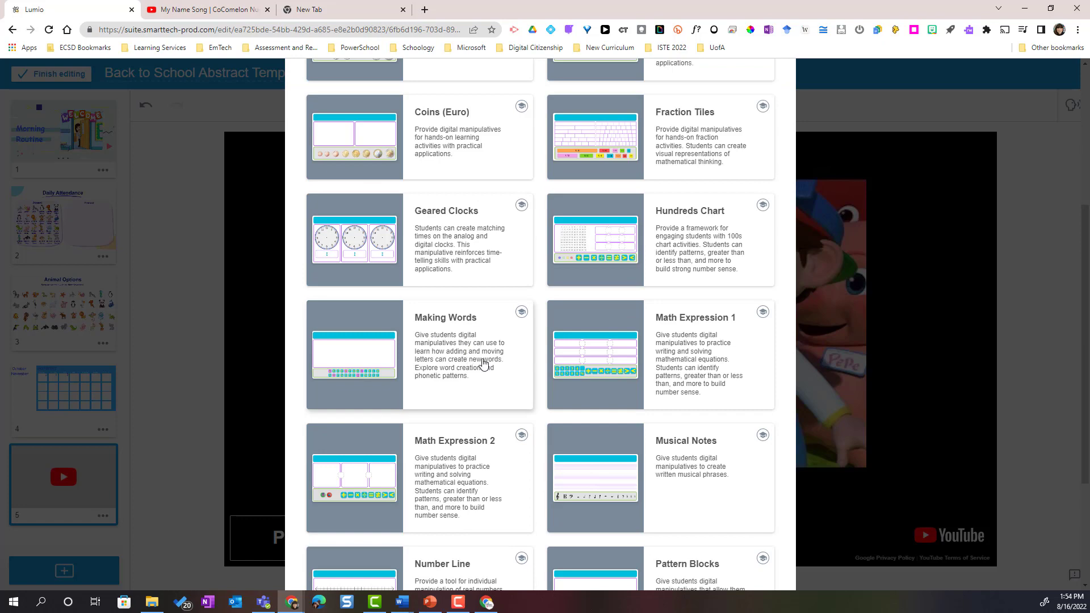
{"action": "key", "text": "alt+Left"}
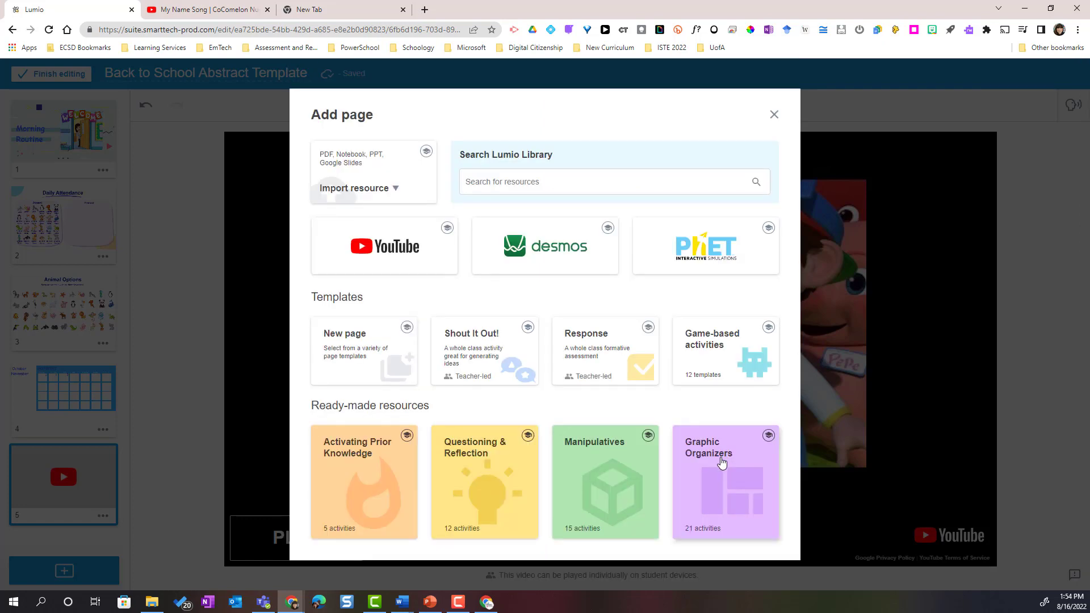
Add the T-chart graphic organizer as a new page and label its two columns Pizza and Ice Cream
{"action": "left_click", "coordinate": [722, 464]}
{"action": "scroll", "coordinate": [713, 451], "scroll_direction": "down", "scroll_amount": 4}
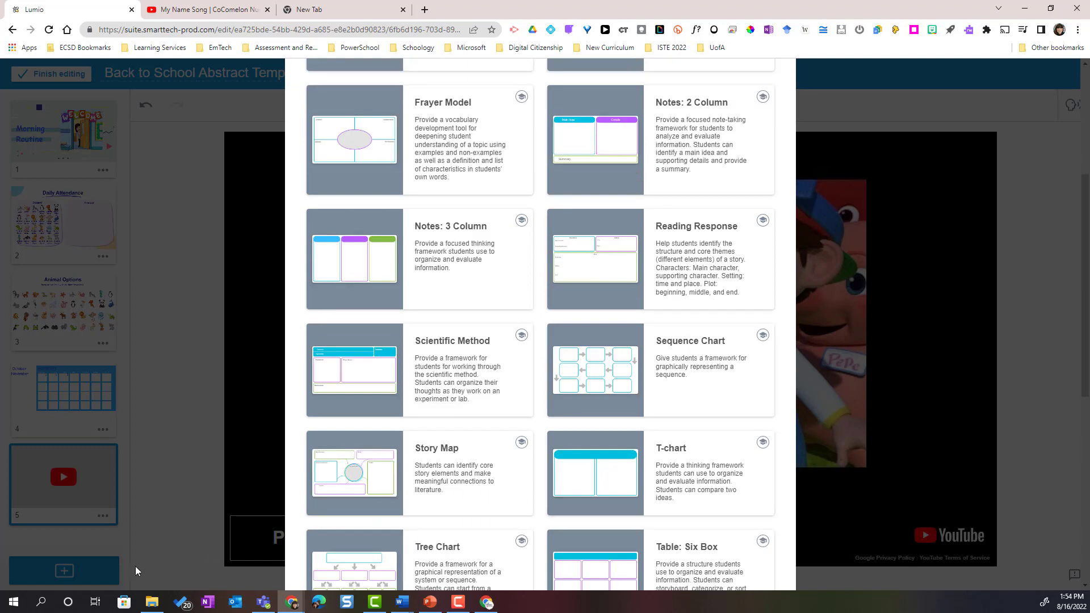
{"action": "left_click", "coordinate": [647, 466]}
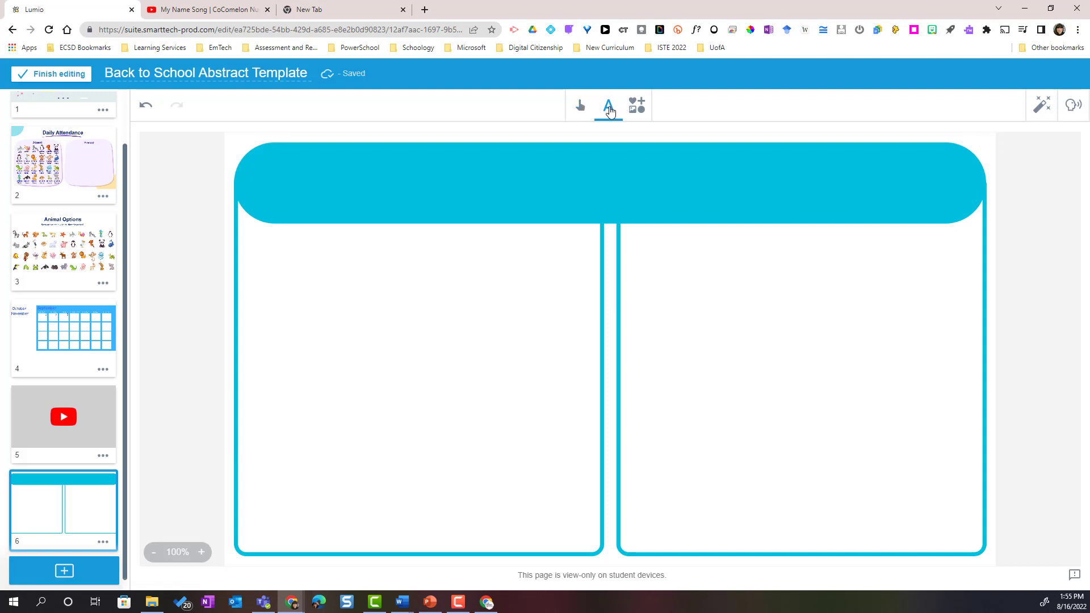
{"action": "left_click", "coordinate": [362, 184]}
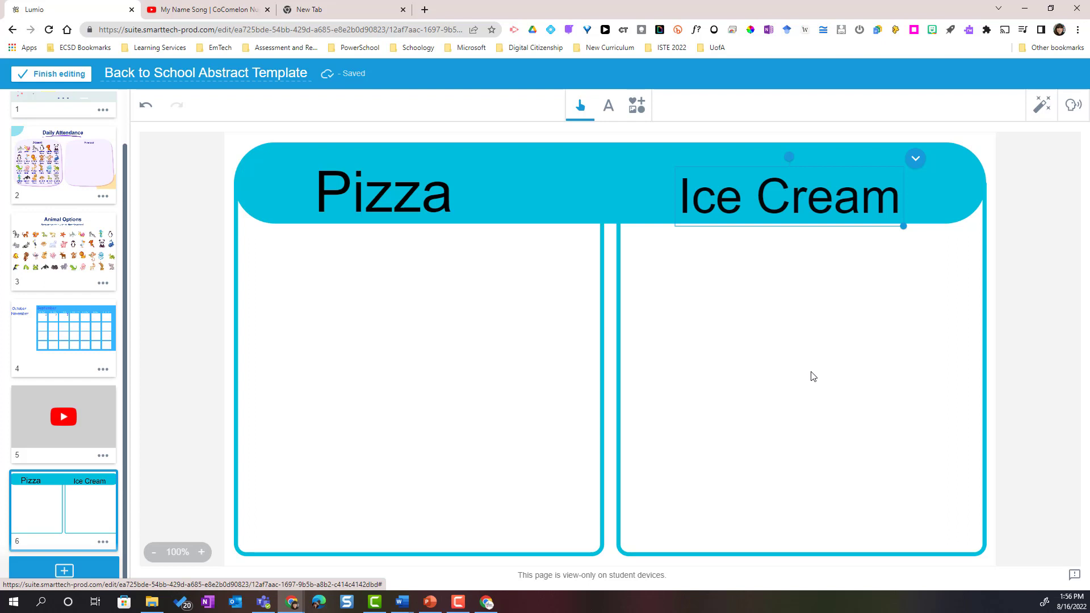
Finish editing and start the Back to School Abstract Template lesson from the library
{"action": "left_click", "coordinate": [71, 80]}
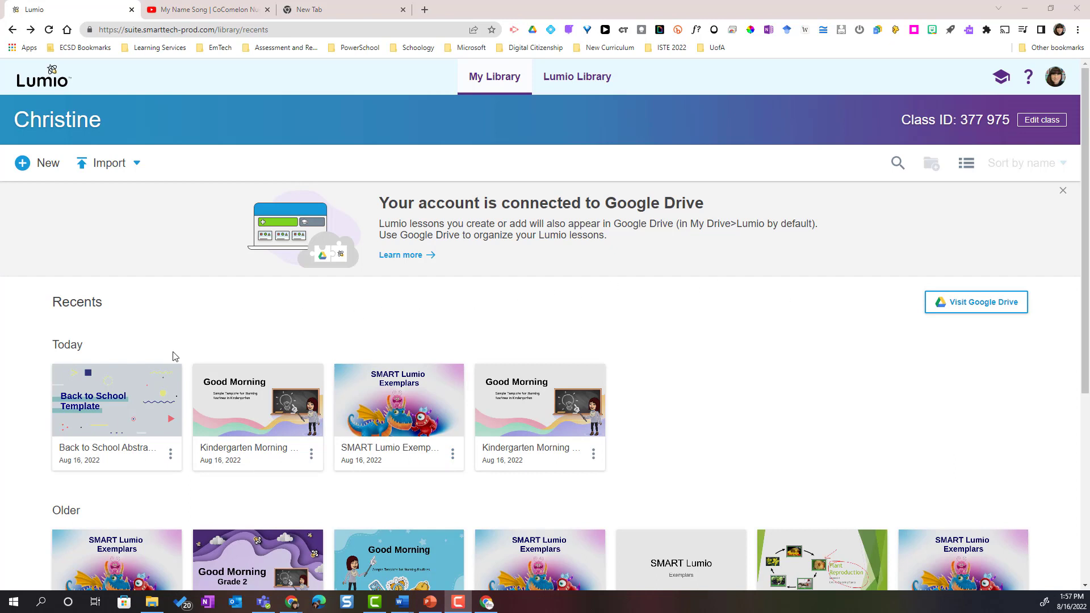
{"action": "mouse_move", "coordinate": [134, 419]}
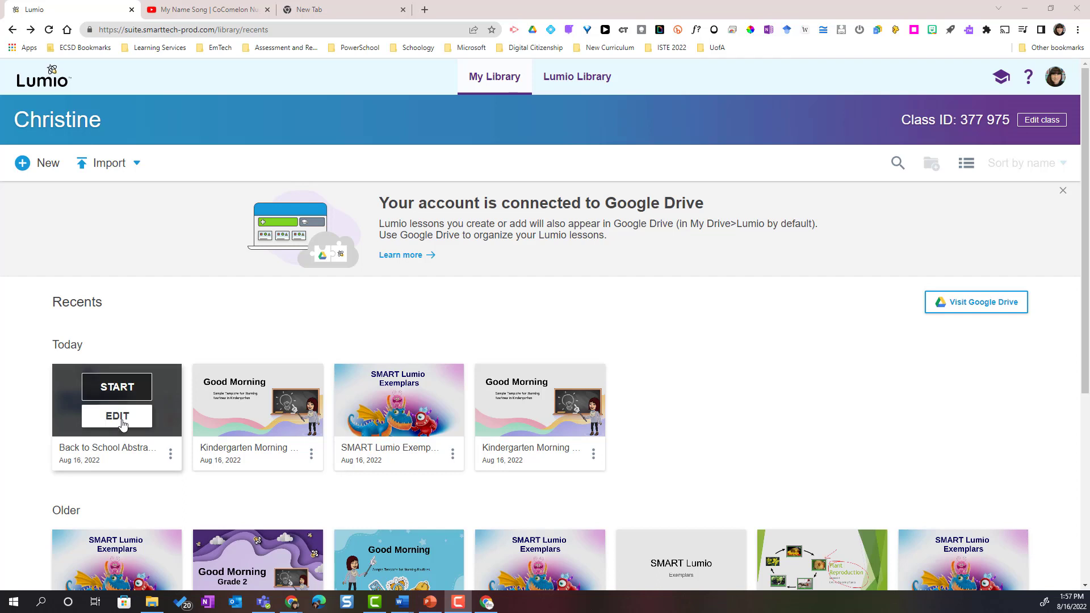
{"action": "left_click", "coordinate": [118, 387]}
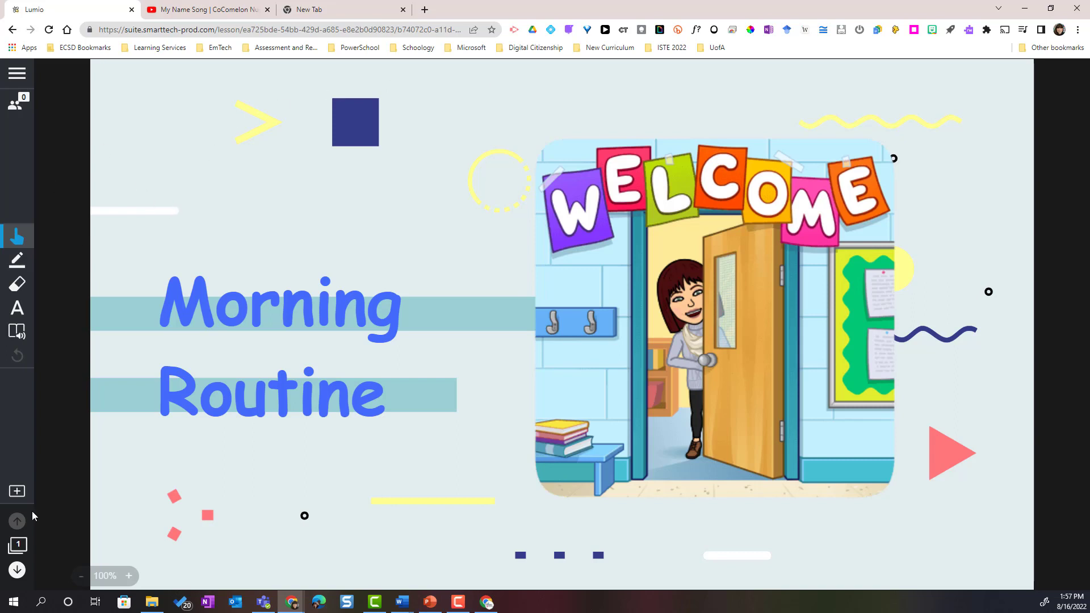
Move the swordfish from Absent to Present on the Daily Attendance page, and play the My Name Song video on page 5
{"action": "left_click", "coordinate": [17, 570]}
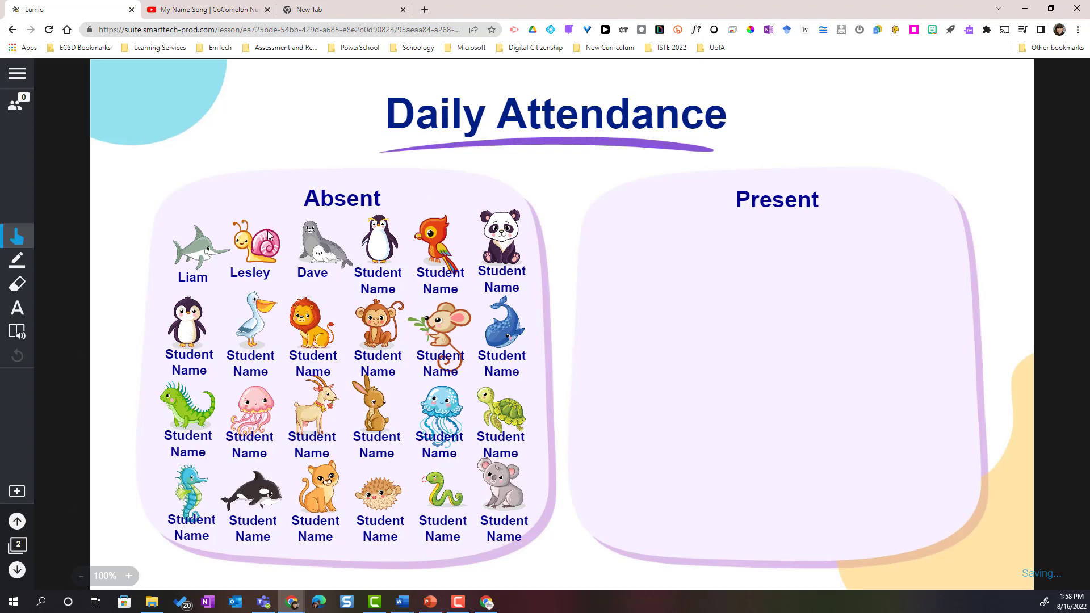
{"action": "left_click_drag", "start_coordinate": [207, 258], "coordinate": [684, 242]}
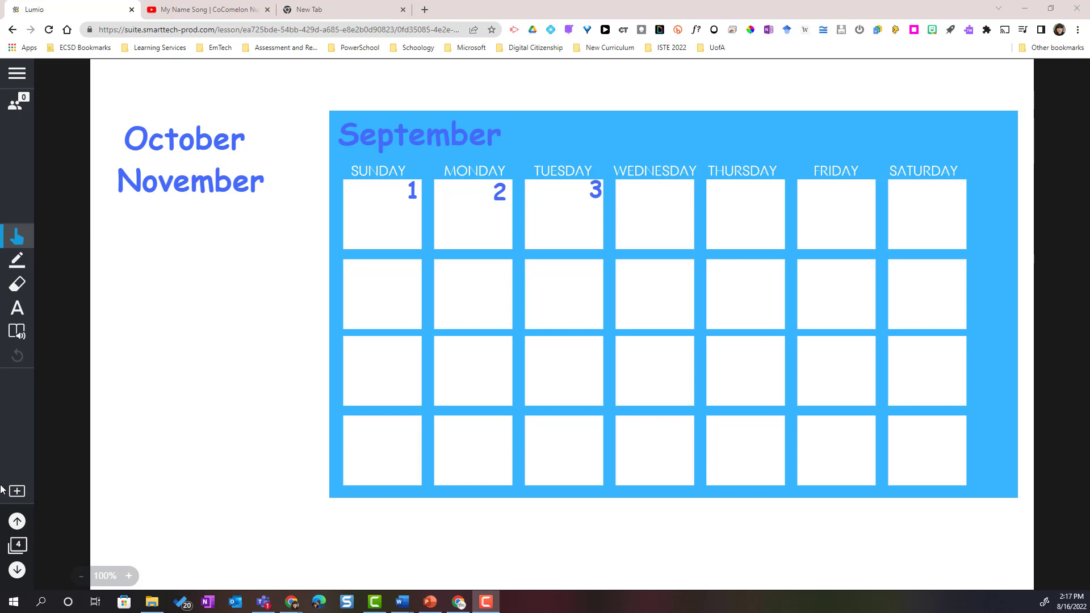
{"action": "left_click", "coordinate": [16, 570]}
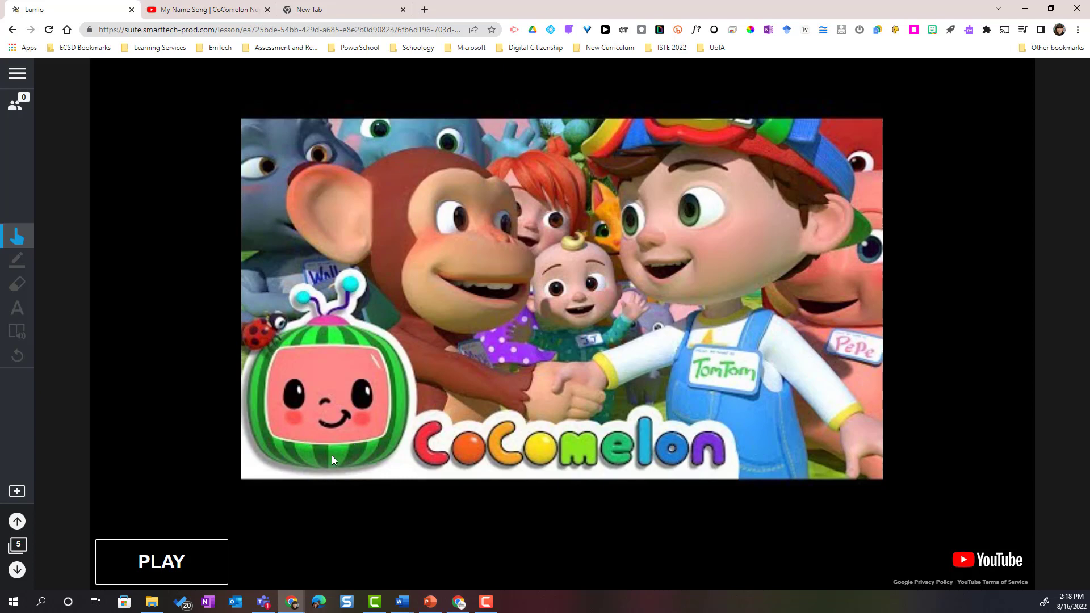
{"action": "left_click", "coordinate": [147, 571]}
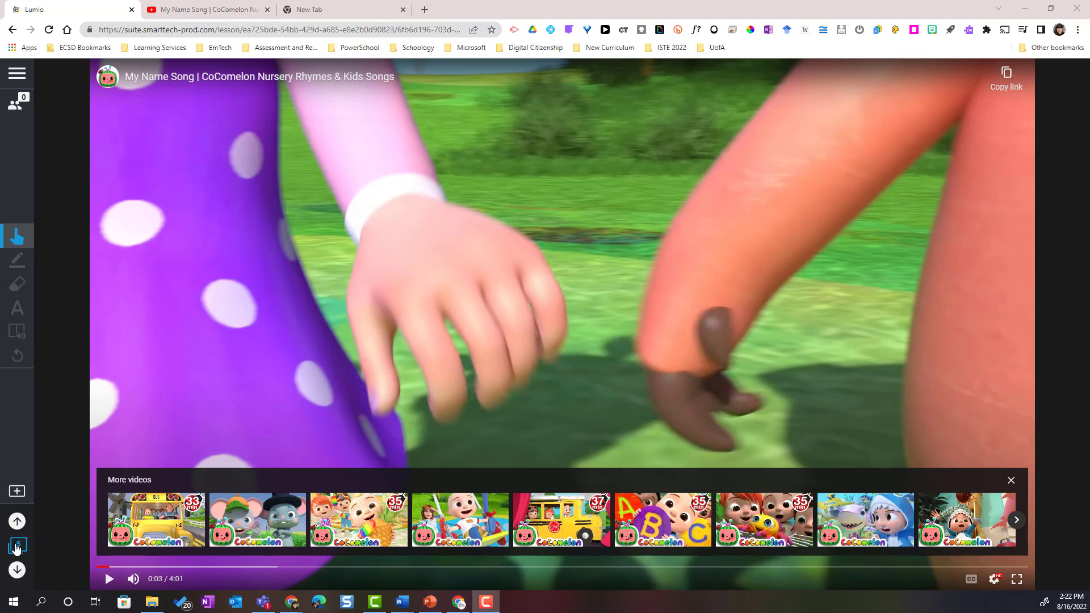
Jump from the video to page 6 with the Pizza and Ice Cream T-chart
{"action": "left_click", "coordinate": [17, 548]}
{"action": "left_click", "coordinate": [17, 547]}
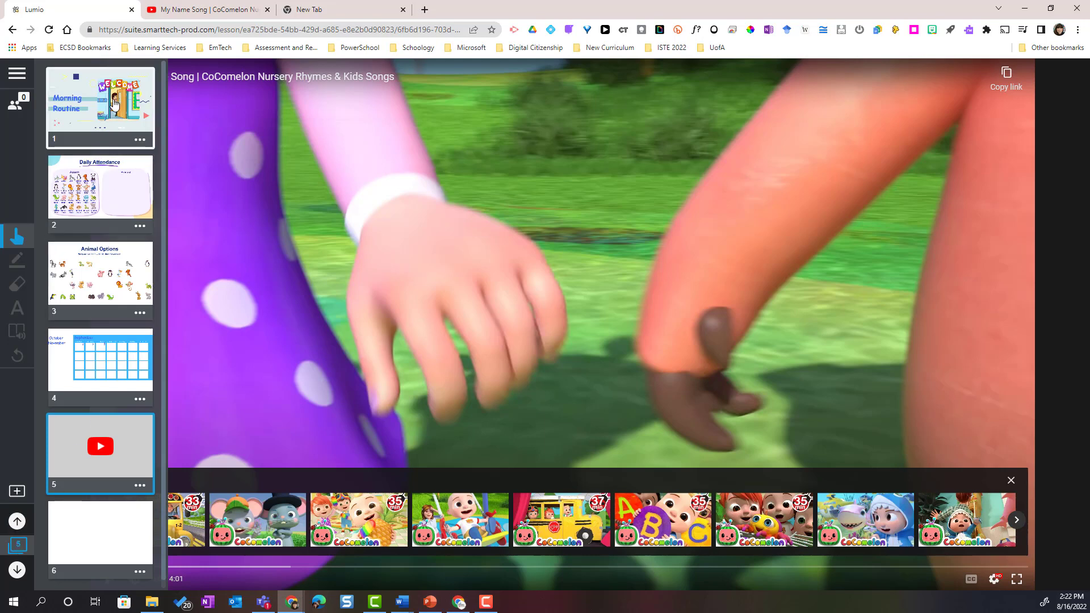
{"action": "scroll", "coordinate": [91, 533], "scroll_direction": "down", "scroll_amount": 1}
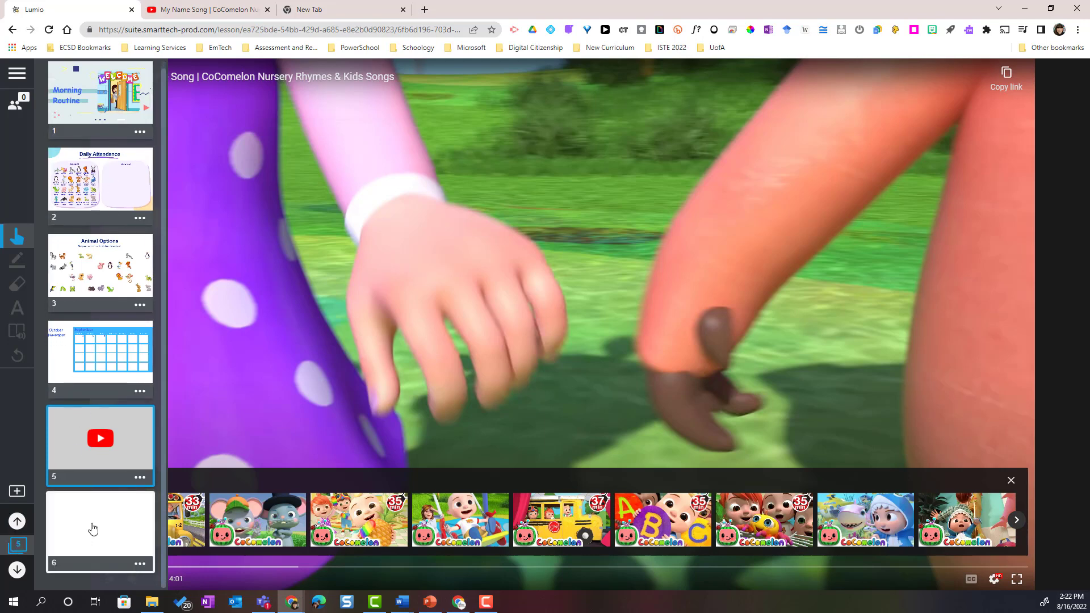
{"action": "left_click", "coordinate": [93, 530]}
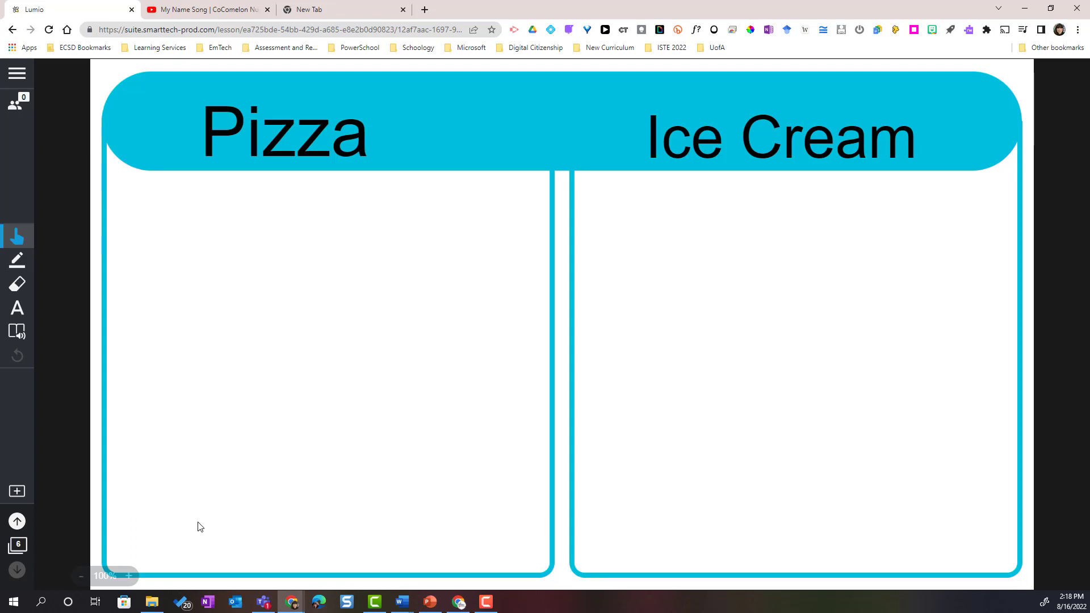
Check the running lesson's options, and display and dismiss the joining instructions for students
{"action": "left_click", "coordinate": [17, 74]}
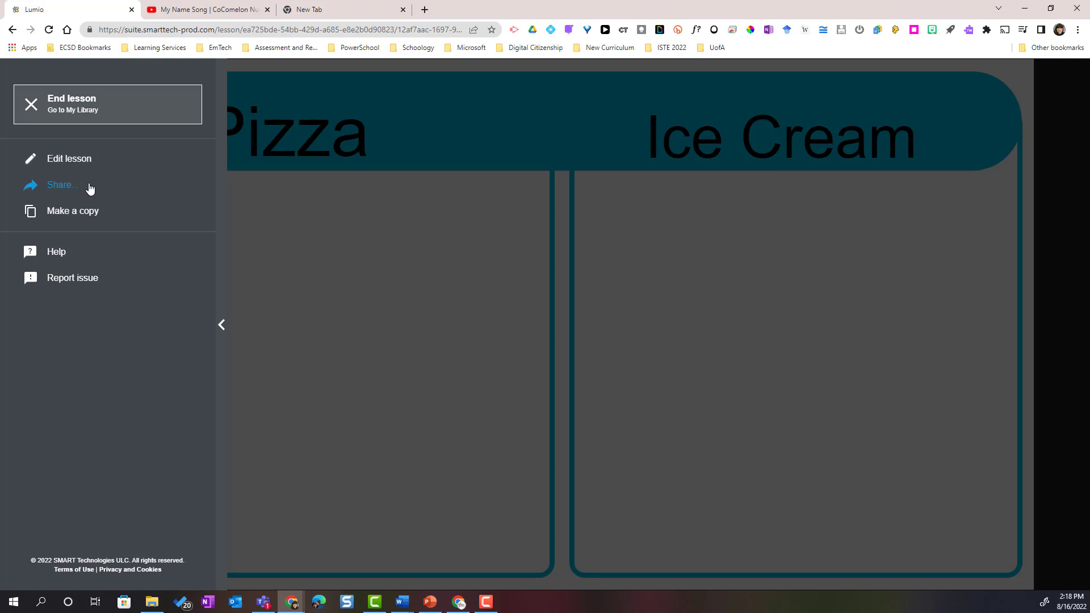
{"action": "key", "text": "F10"}
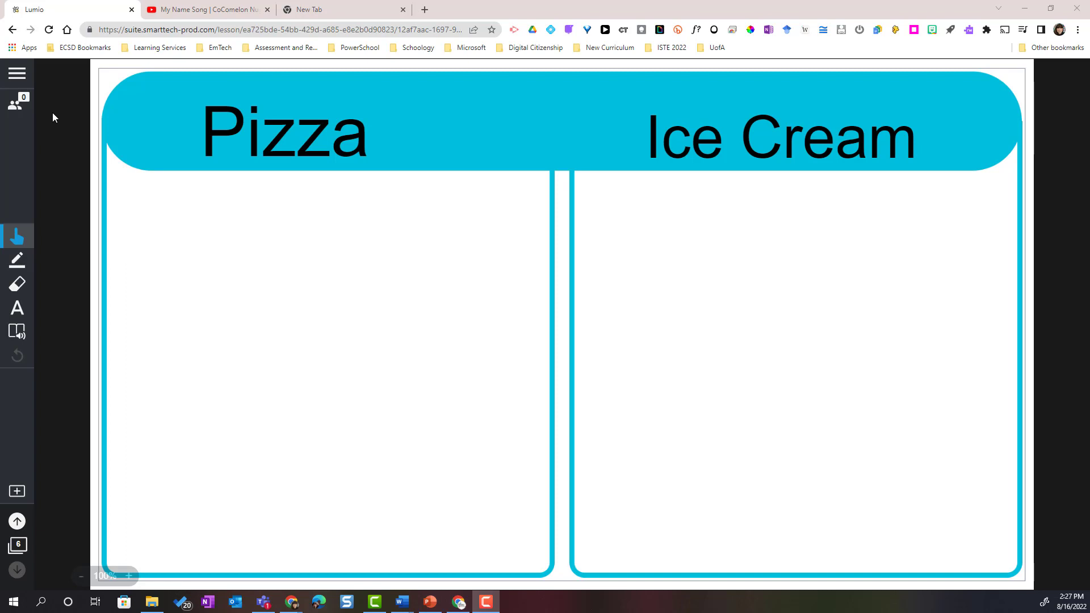
{"action": "left_click", "coordinate": [16, 107]}
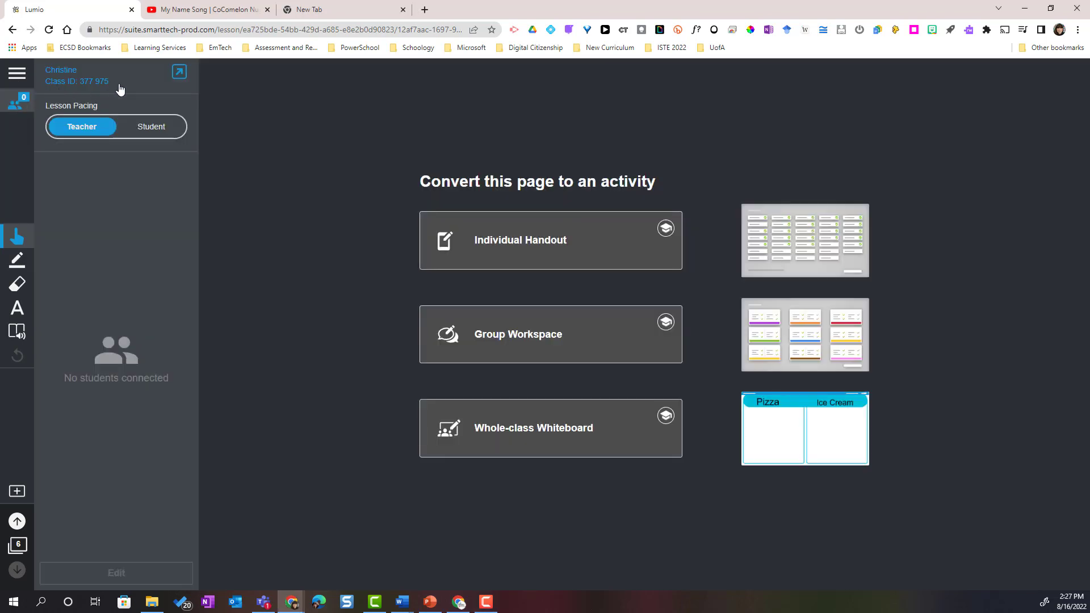
{"action": "left_click", "coordinate": [180, 72]}
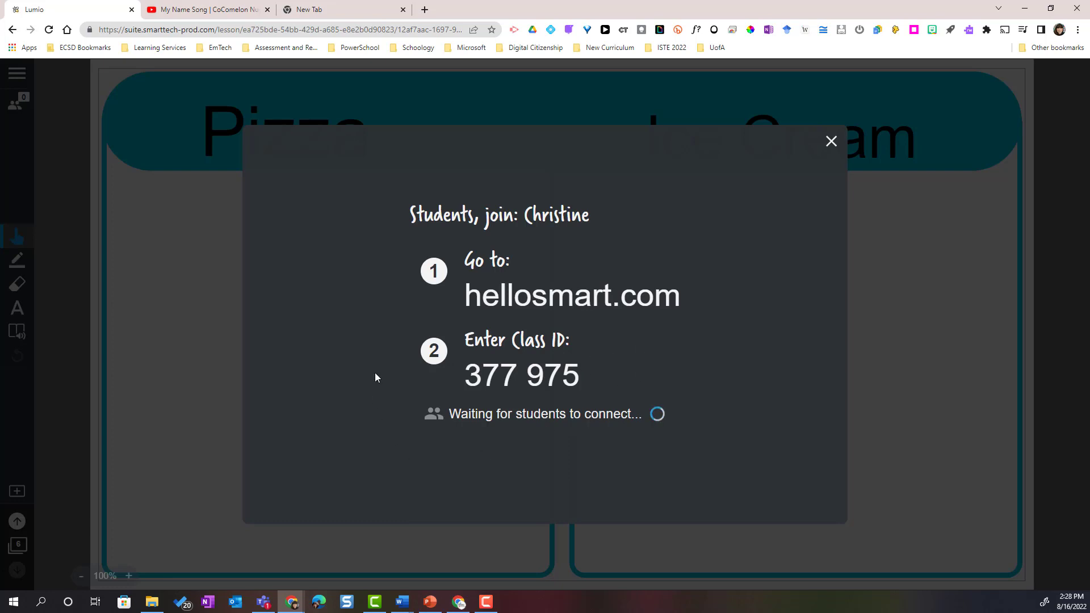
{"action": "left_click", "coordinate": [831, 141]}
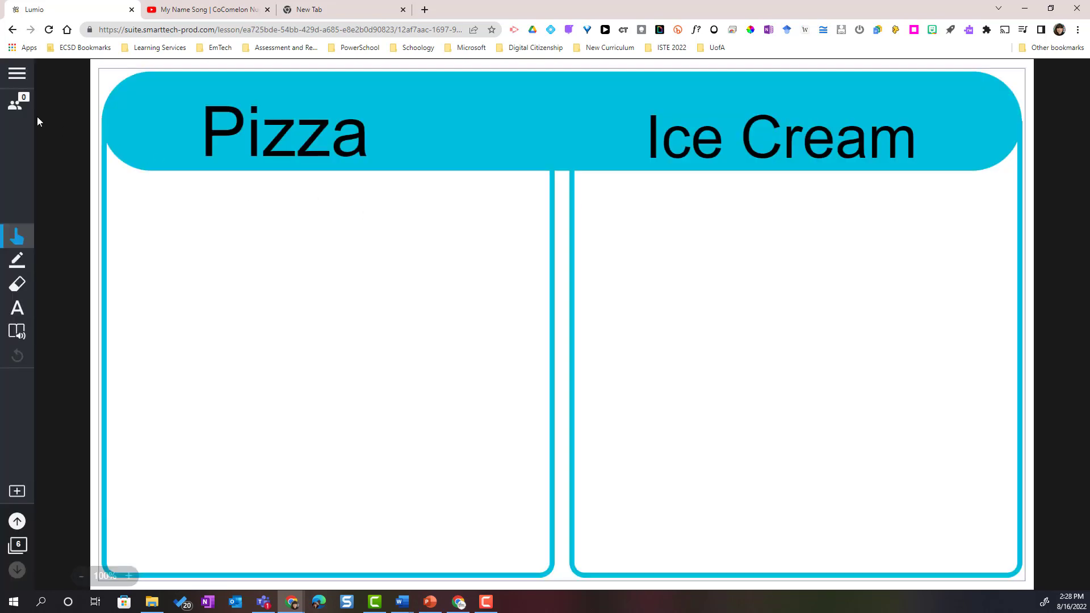
Switch the lesson pacing to Student and back to Teacher
{"action": "left_click", "coordinate": [17, 110]}
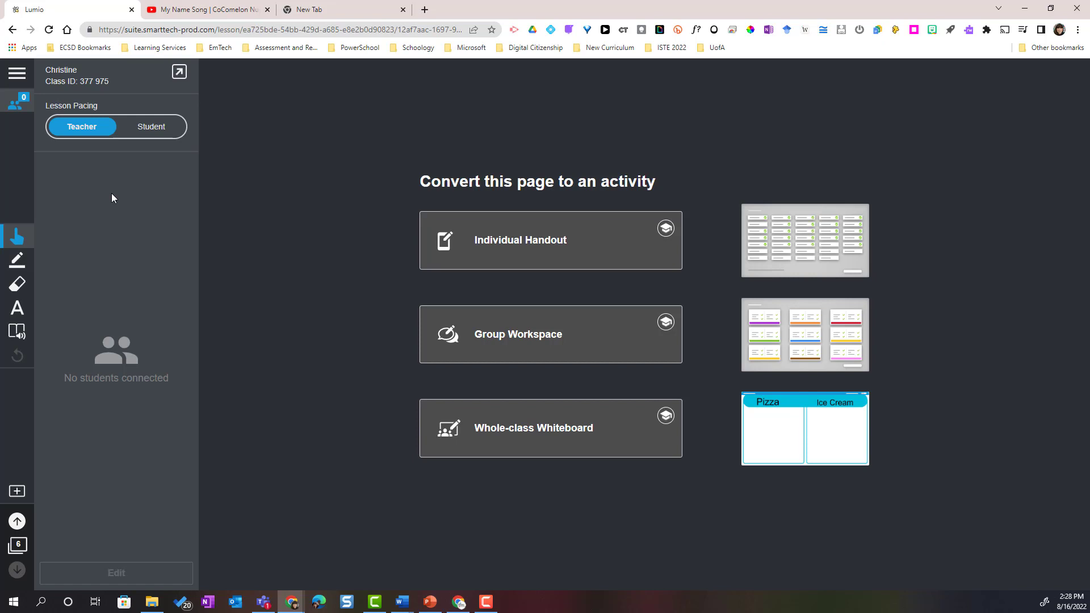
{"action": "left_click", "coordinate": [152, 128]}
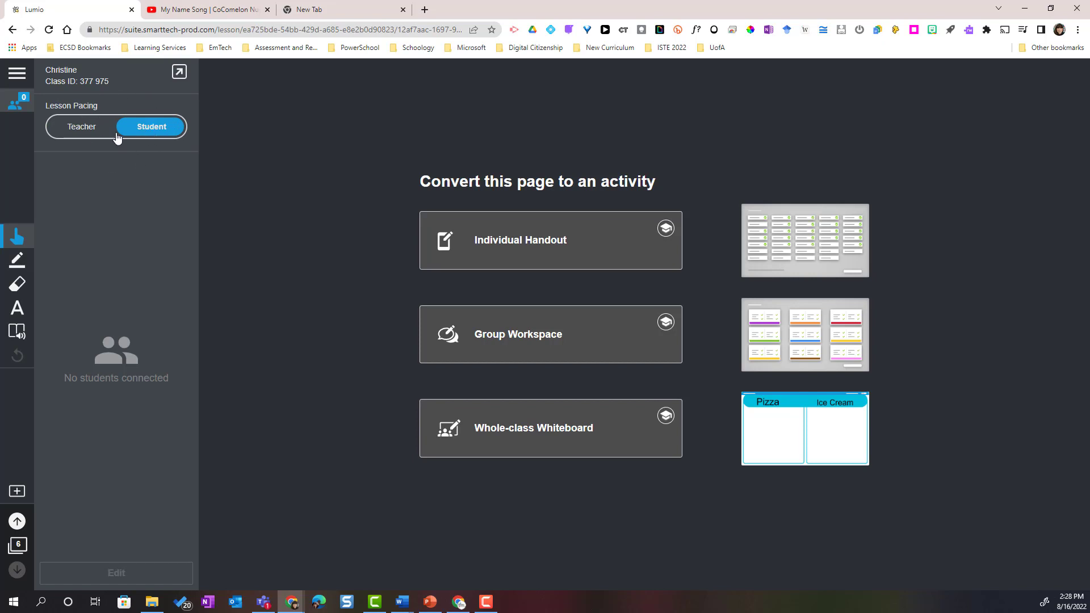
{"action": "left_click", "coordinate": [82, 128]}
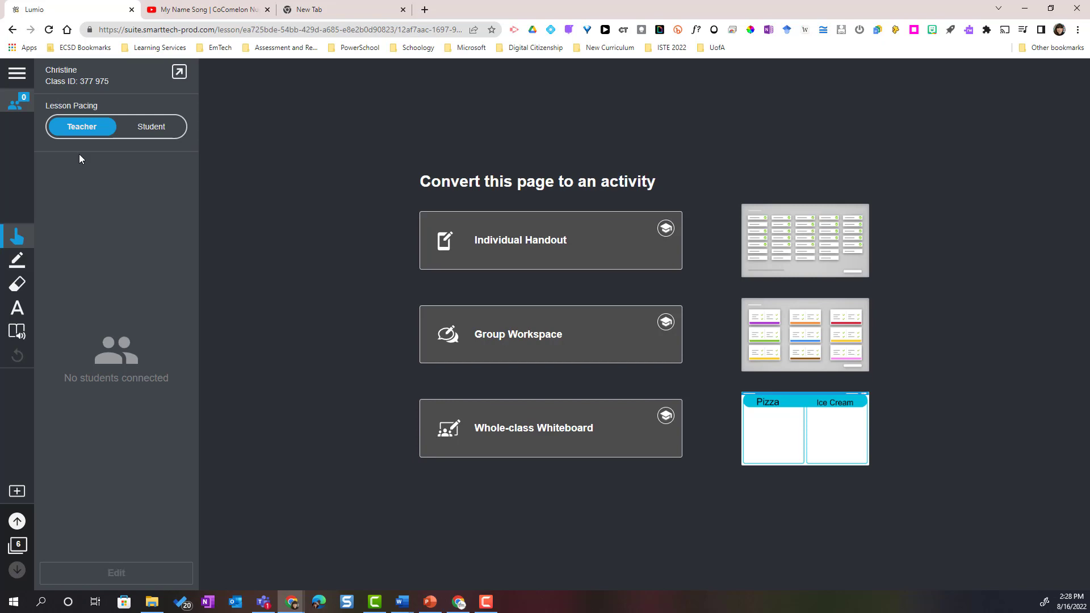
End the lesson and copy the student access link of the Back to School Abstract Template lesson
{"action": "left_click", "coordinate": [8, 77]}
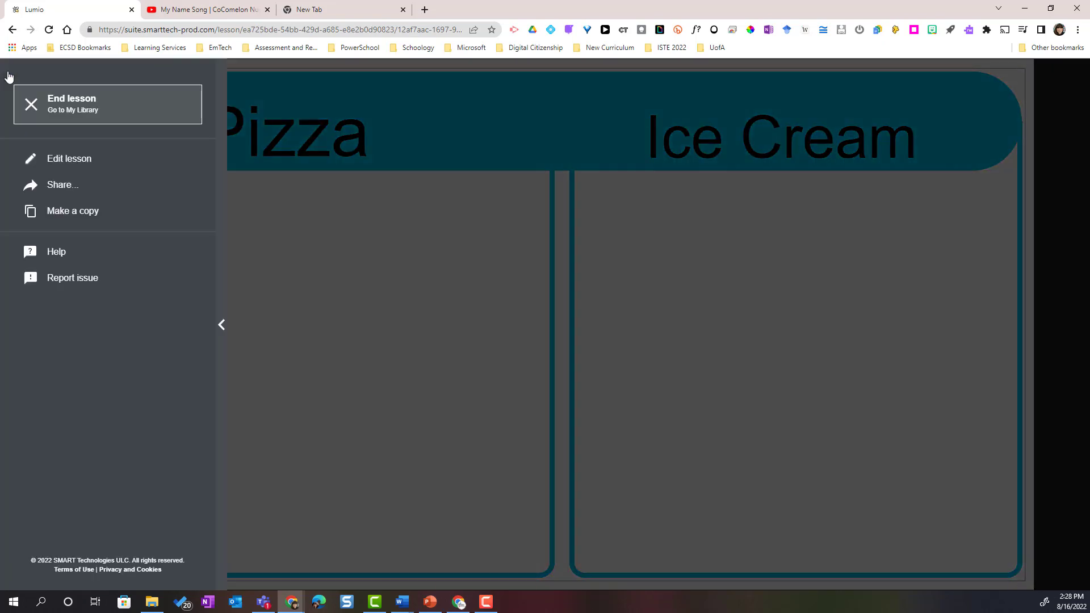
{"action": "left_click", "coordinate": [59, 102]}
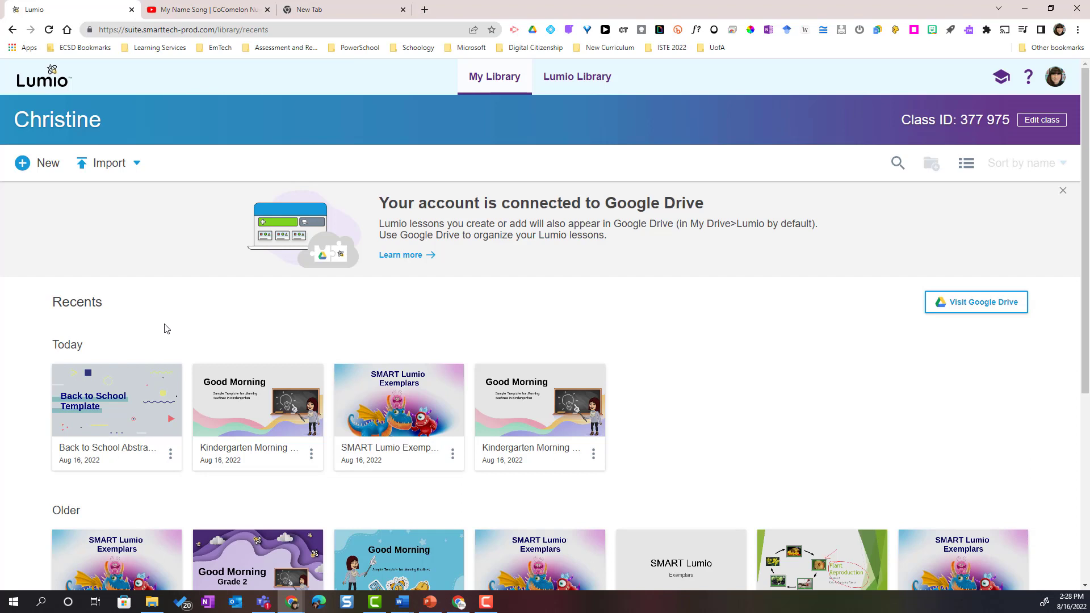
{"action": "mouse_move", "coordinate": [131, 392]}
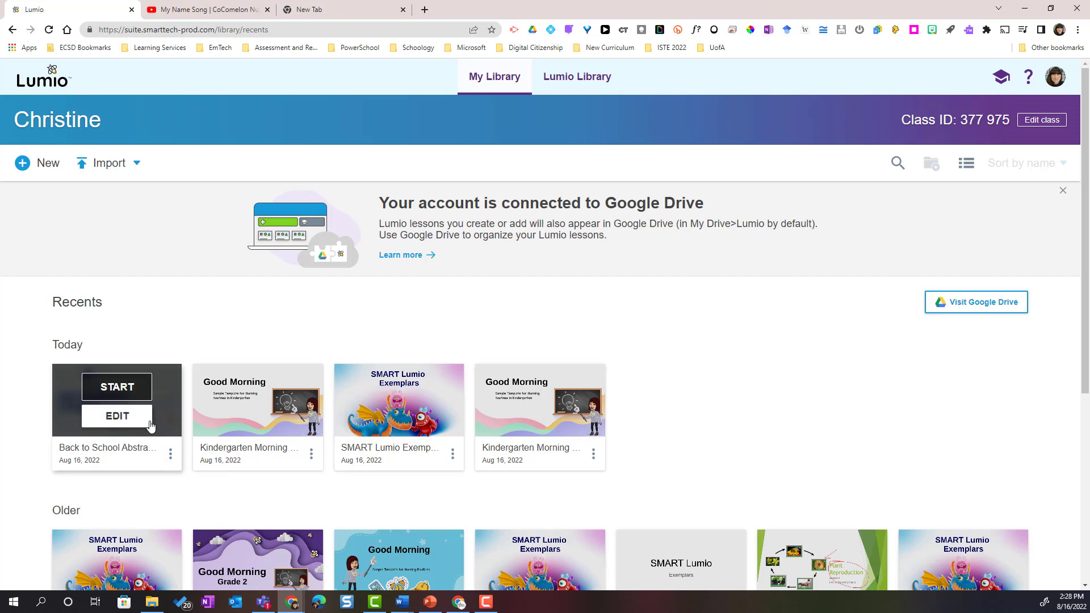
{"action": "left_click", "coordinate": [170, 455]}
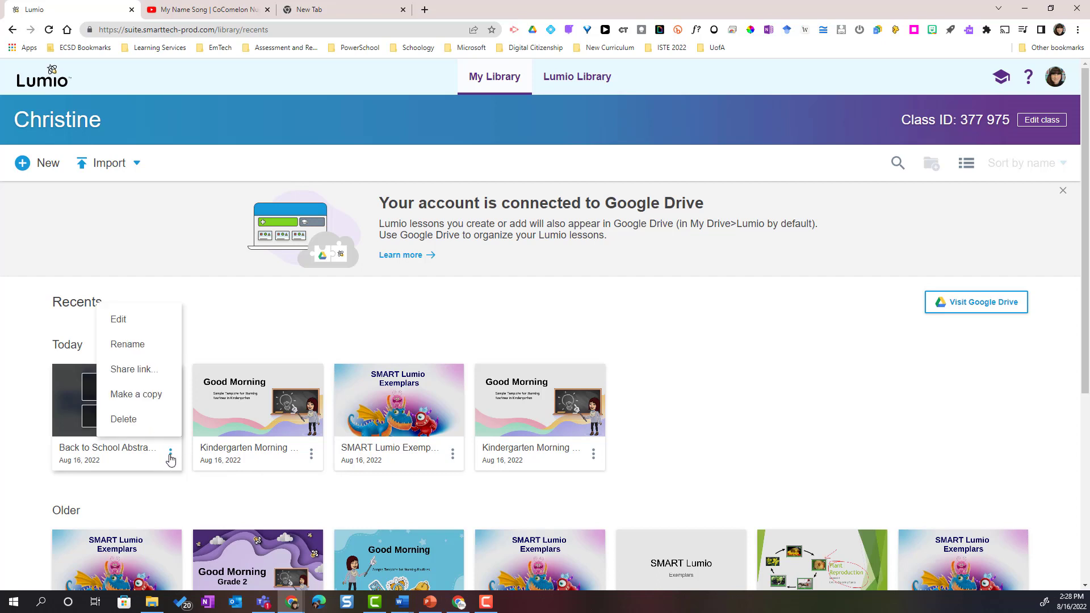
{"action": "left_click", "coordinate": [131, 370]}
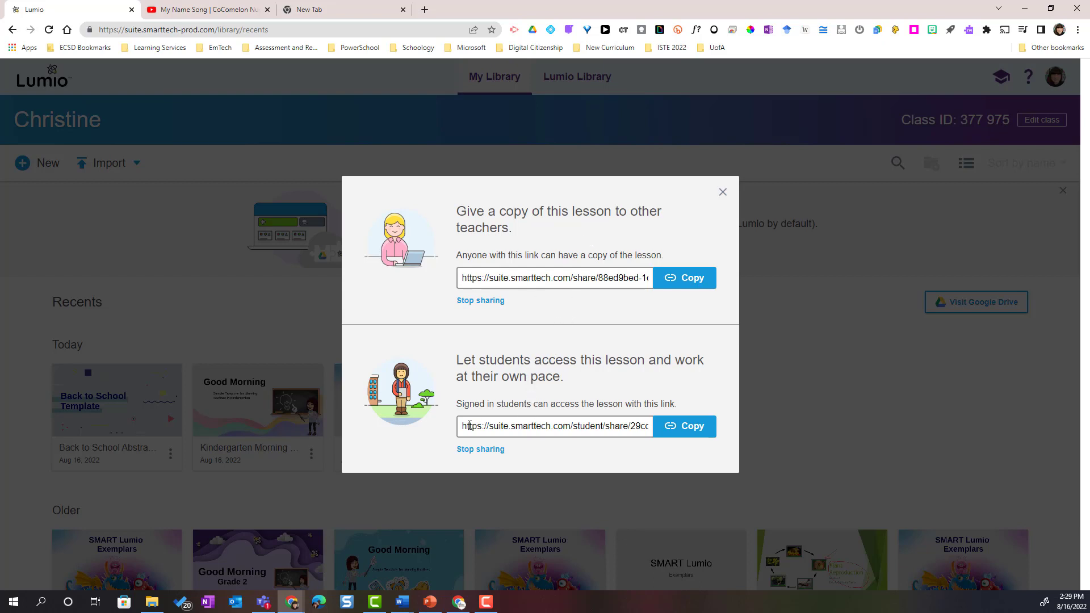
{"action": "left_click", "coordinate": [671, 437]}
{"action": "left_click", "coordinate": [717, 193]}
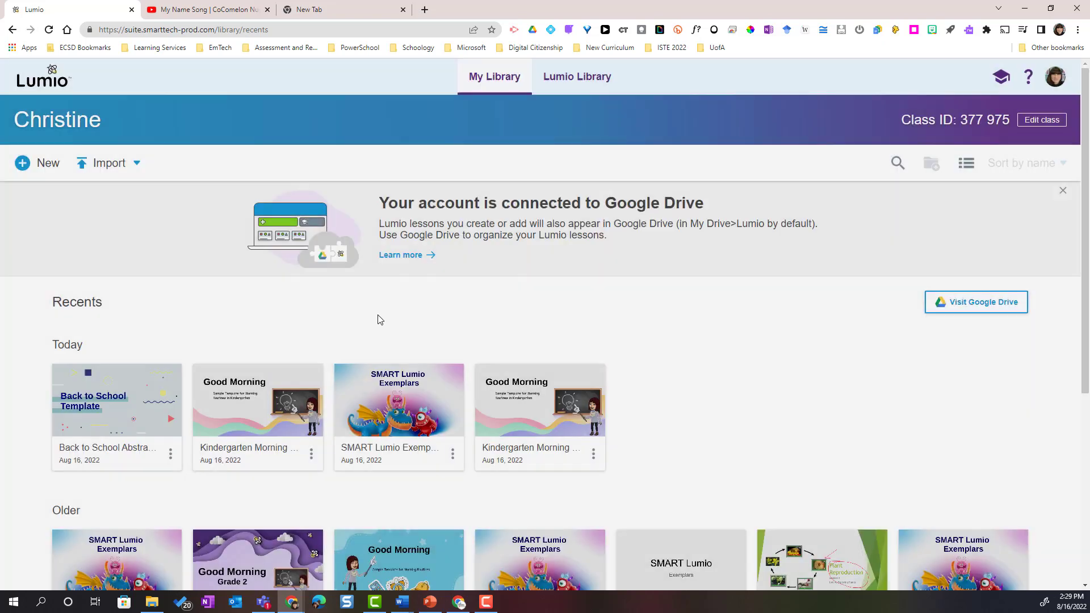
{"action": "left_click", "coordinate": [171, 455]}
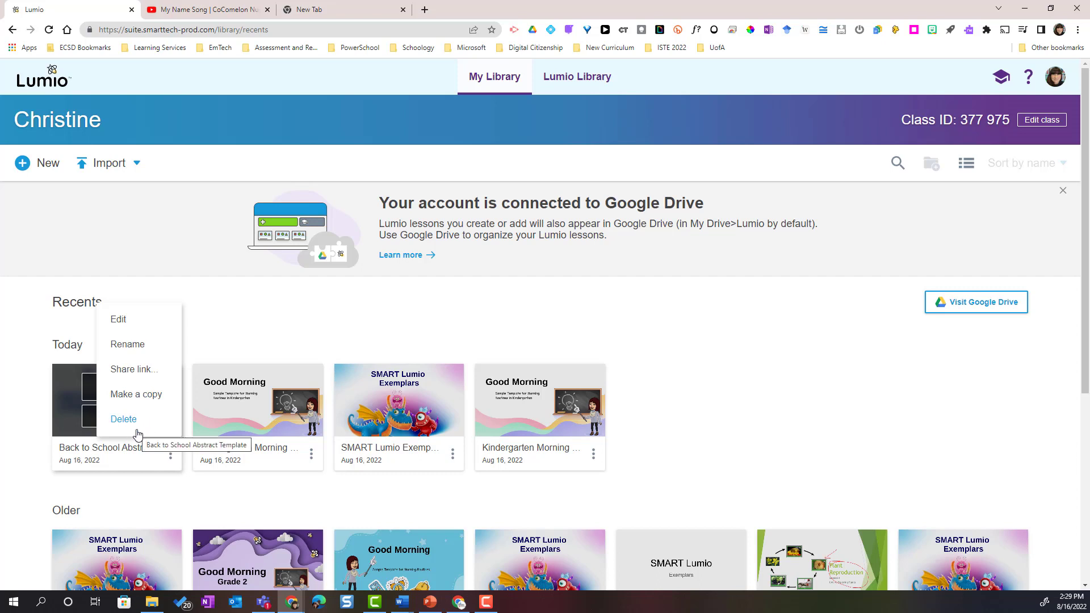
{"action": "left_click", "coordinate": [721, 345]}
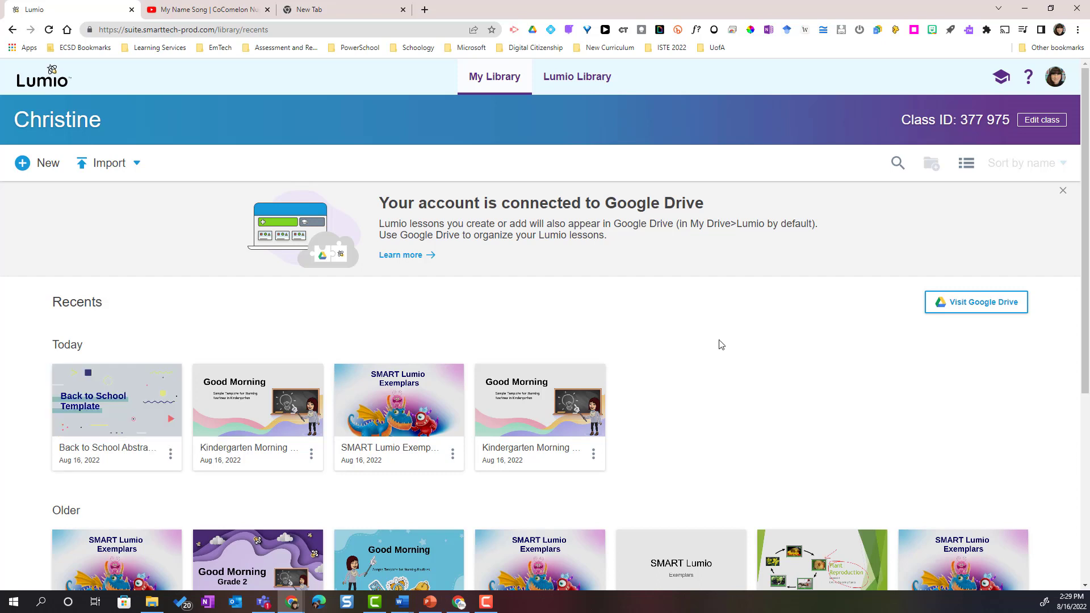